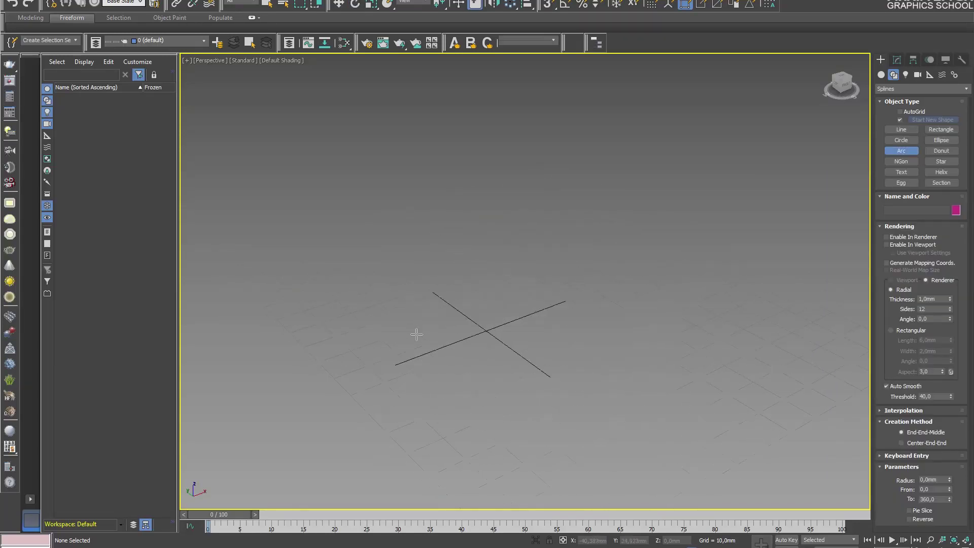
- Draw an arc spline with a radius of about 126 mm and rotate it to stand upright above the grid
left_click_drag(463, 213, 319, 377)
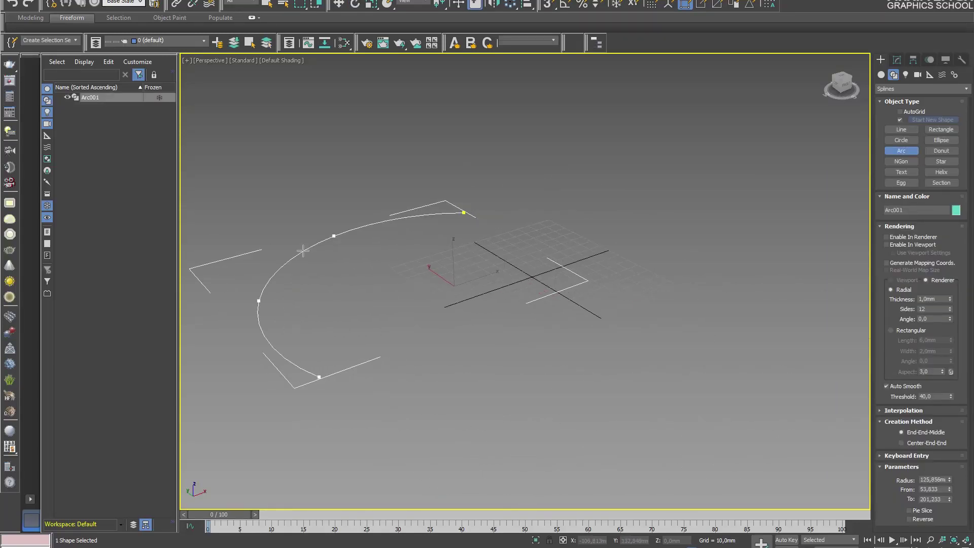
left_click(513, 322)
key("e")
left_click_drag(530, 317, 547, 398)
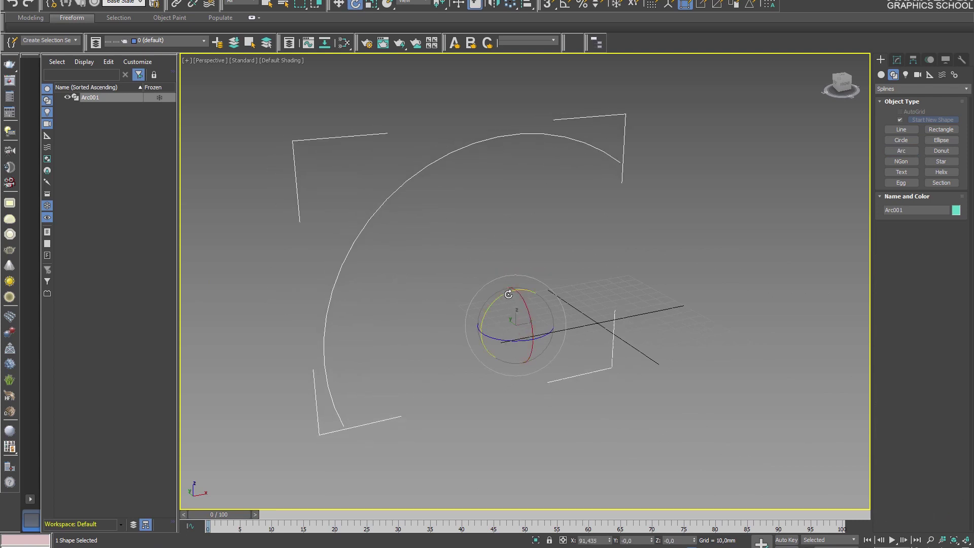
left_click_drag(508, 297, 532, 281)
scroll(532, 282, "down", 3)
- Clone the upright arc as a copy and place it a short distance beside the original
key("w")
middle_click_drag(525, 299, 481, 303, "alt")
mouse_move(480, 302)
left_mouse_down("shift")
mouse_move(615, 343)
mouse_move(644, 367)
left_mouse_up("shift")
left_click(488, 311)
key("e")
key("w")
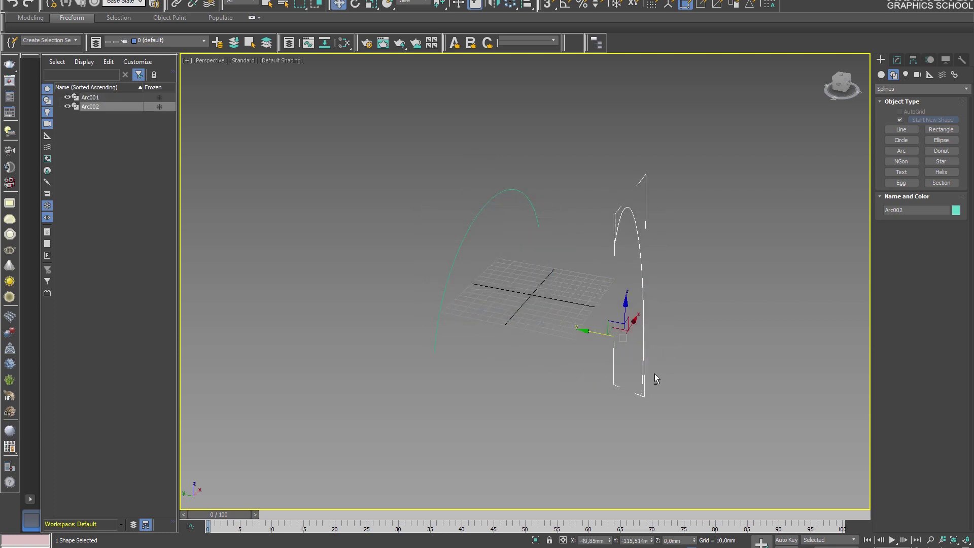
- Clone the second arc as a copy farther along the row and rotate the new arc slightly
middle_click_drag(654, 374, 559, 360, "alt")
mouse_move(569, 320)
left_mouse_down("shift")
mouse_move(749, 310)
mouse_move(763, 291)
left_mouse_up("shift")
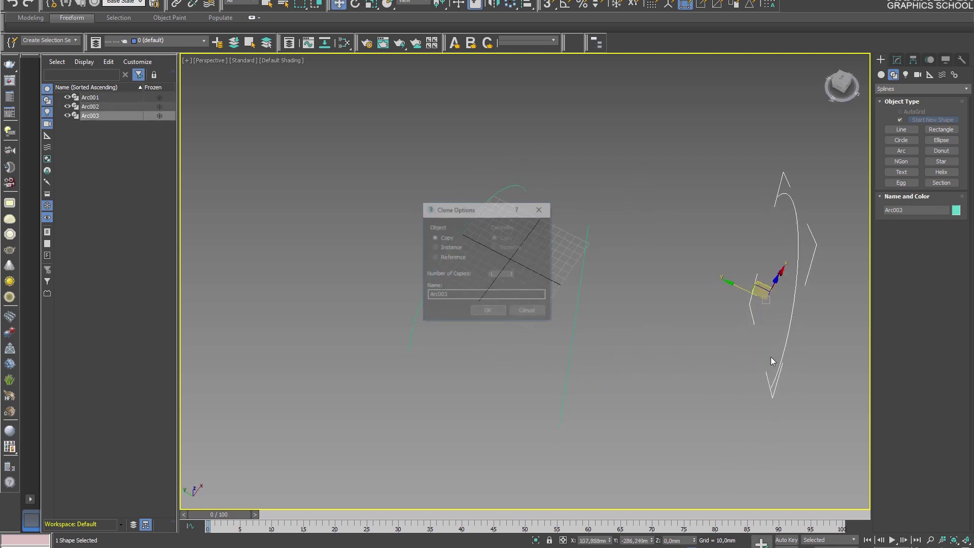
left_click(492, 312)
key("e")
left_click_drag(780, 332, 799, 322)
middle_click_drag(700, 336, 690, 314, "alt")
scroll(637, 318, "down", 2)
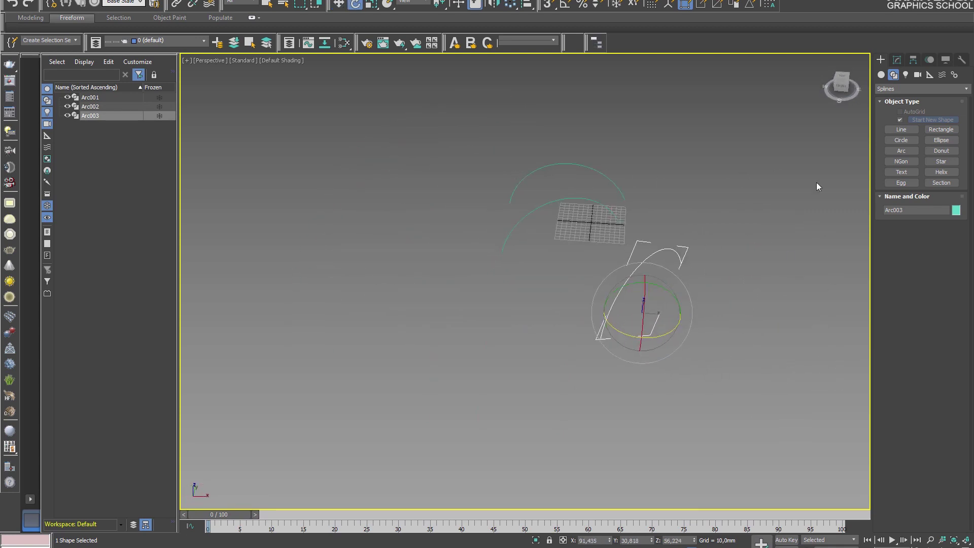
- Convert the third arc to an Editable Spline
left_click(896, 60)
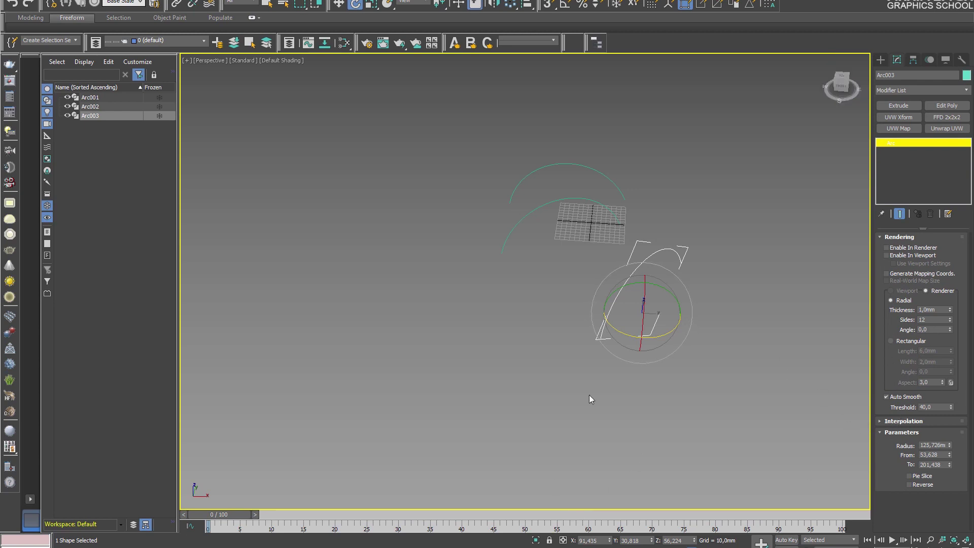
middle_click_drag(590, 399, 647, 245, "alt")
right_click(650, 228)
mouse_move(750, 355)
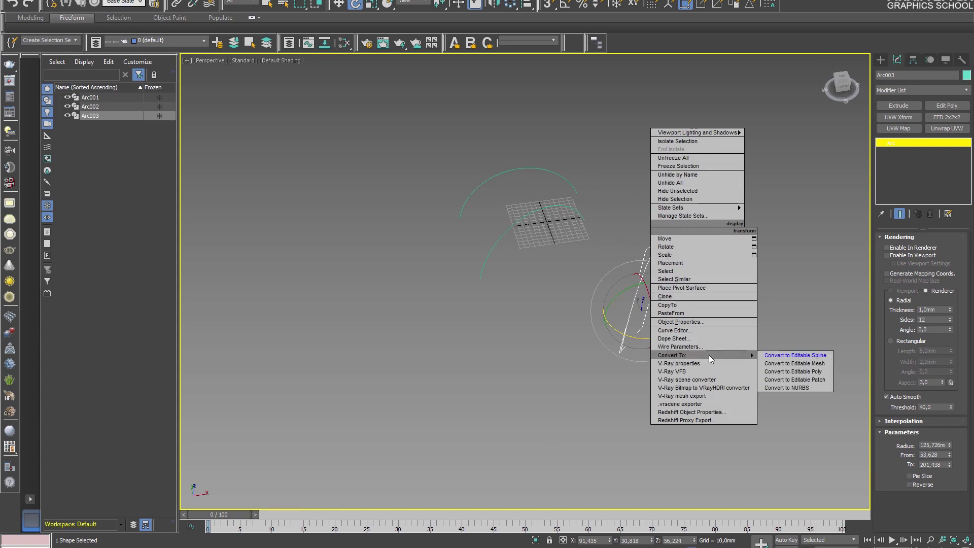
left_click(808, 355)
middle_click_drag(797, 359, 669, 264, "alt")
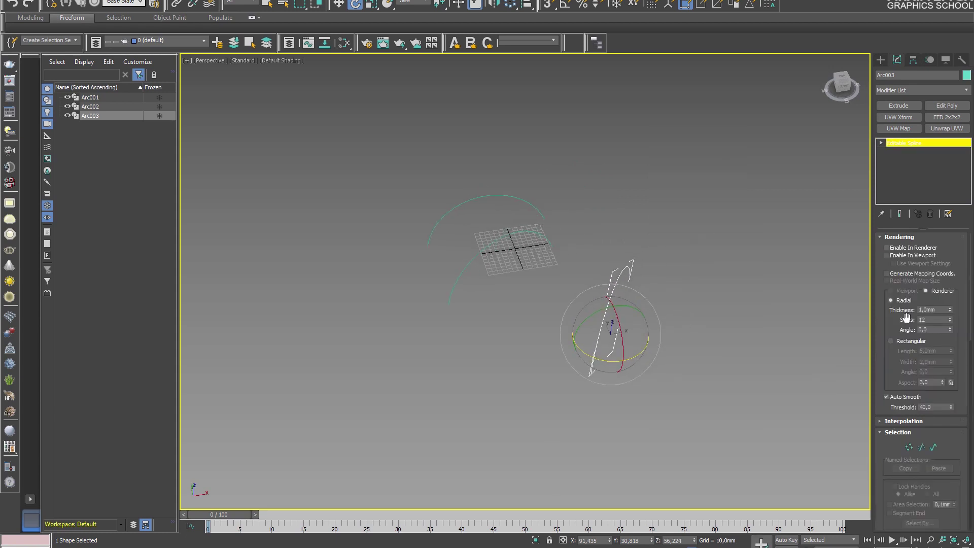
- Edit the third arc at vertex level and turn on the display of vertex numbers
left_click(907, 447)
left_click_drag(959, 446, 935, 325)
left_click(909, 313)
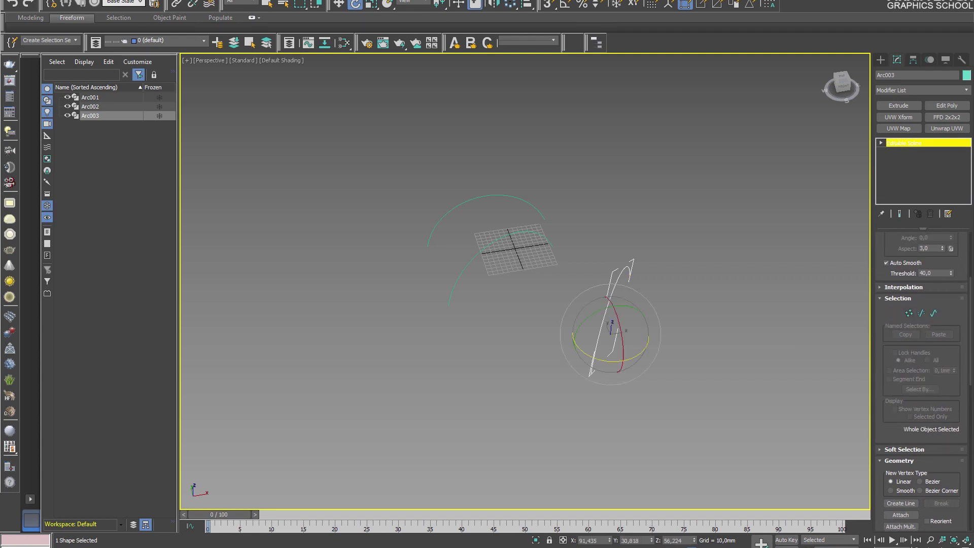
left_click(909, 313)
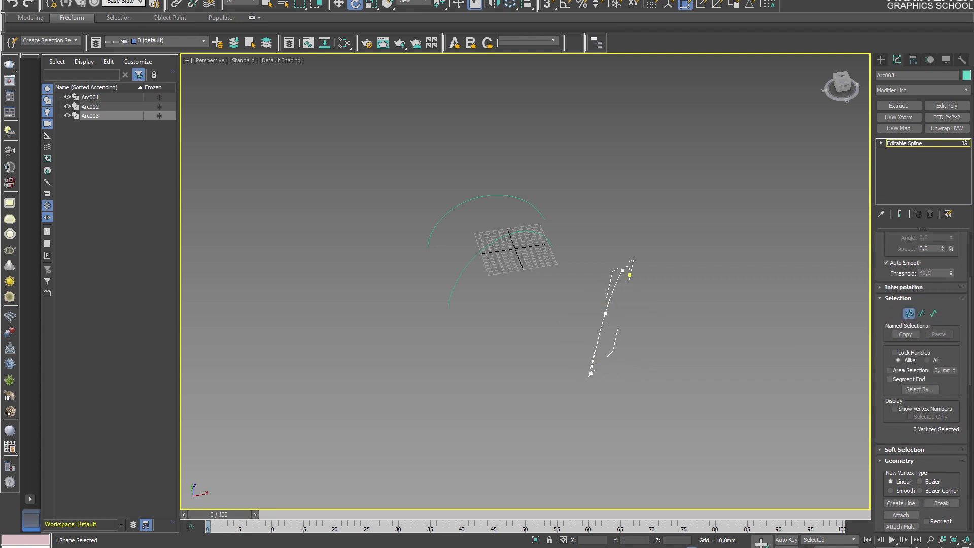
left_click(895, 409)
- Examine the vertex numbering of the third arc from its first to its last vertex, ending back at whole-object level
middle_click_drag(624, 350, 672, 319, "alt")
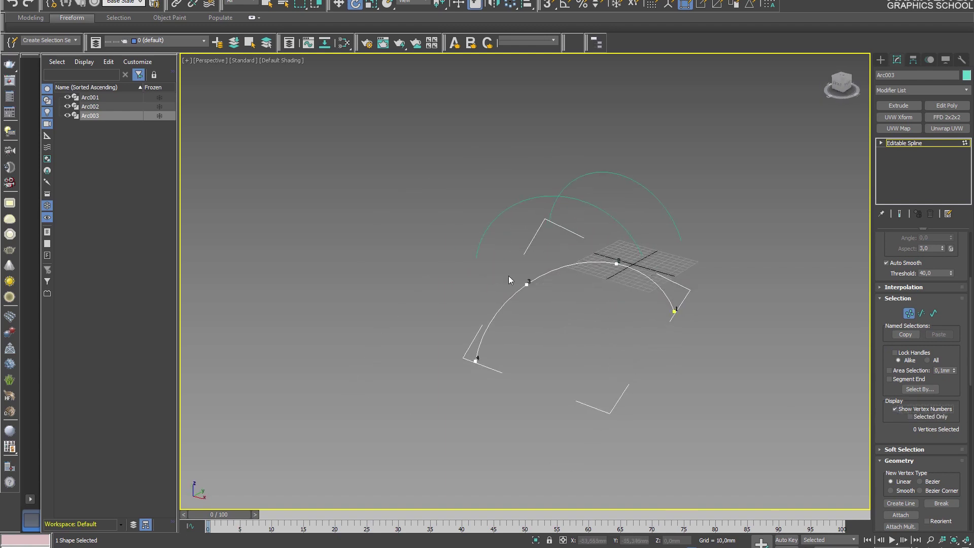
middle_click_drag(509, 276, 647, 244, "alt")
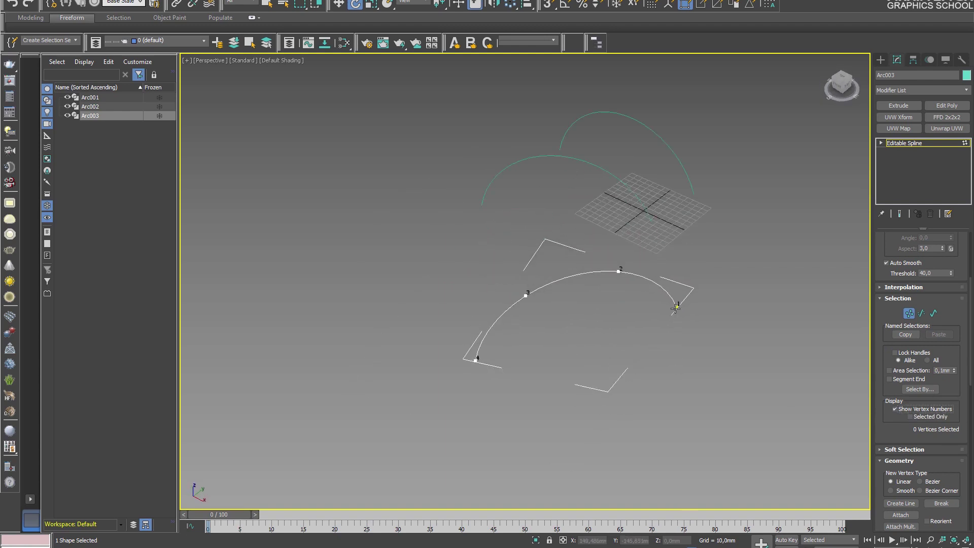
middle_click_drag(688, 309, 691, 335, "alt")
scroll(888, 430, "down", 2)
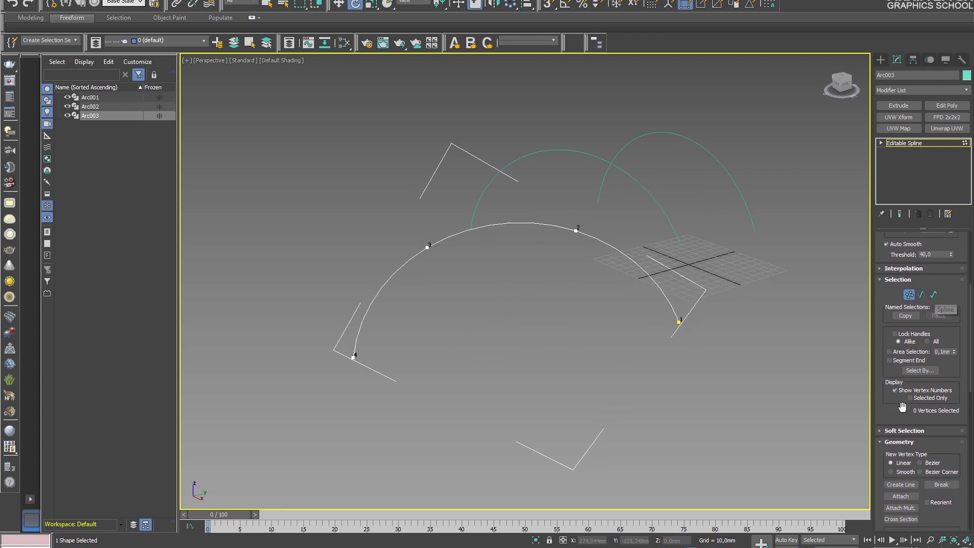
left_click_drag(896, 399, 921, 215)
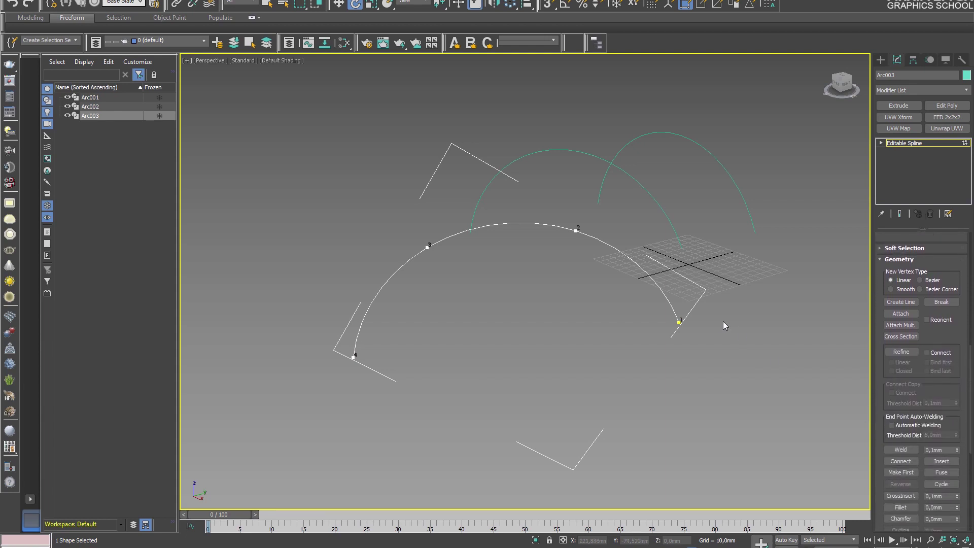
left_click(352, 357)
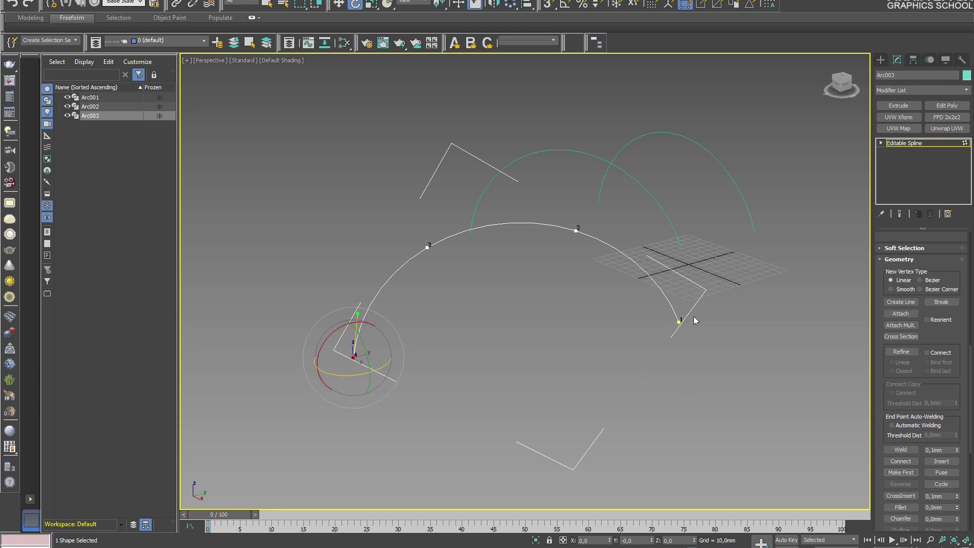
middle_click_drag(694, 316, 697, 342, "alt")
left_click(911, 143)
- Clone the third arc as a copy farther along the row and turn the new arc about the vertical axis
middle_click_drag(583, 279, 672, 282, "alt")
scroll(641, 278, "down", 4)
middle_click_drag(561, 294, 464, 279)
key("w")
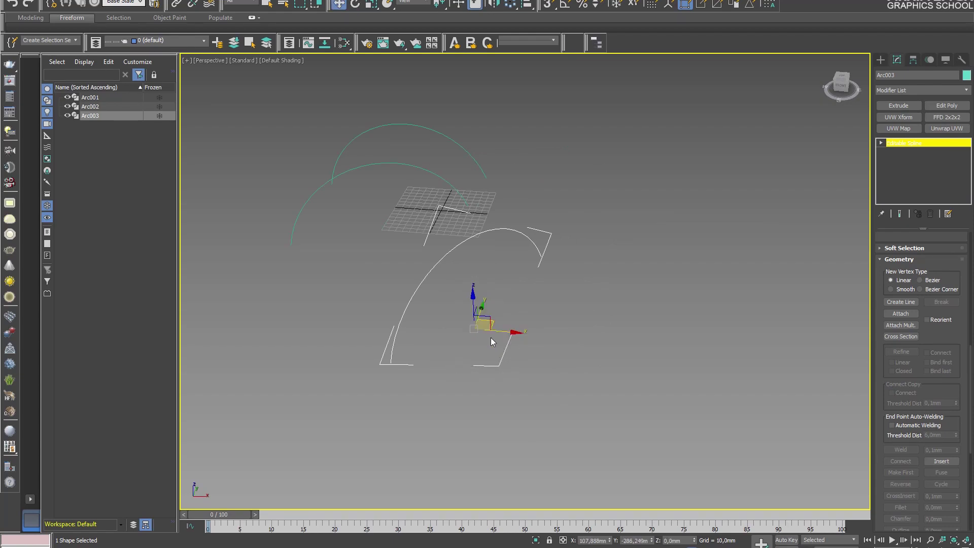
mouse_move(491, 322)
left_mouse_down("shift")
mouse_move(621, 391)
mouse_move(641, 437)
left_mouse_up("shift")
key("Return")
key("e")
key("w")
mouse_move(641, 437)
middle_mouse_down()
mouse_move(637, 359)
mouse_move(618, 290)
mouse_move(583, 420)
mouse_move(652, 365)
mouse_move(621, 420)
mouse_move(638, 438)
middle_mouse_up()
- Clone the fourth arc as a copy rotated about 11° around Z and move this fifth arc farther out
key("r")
key("e")
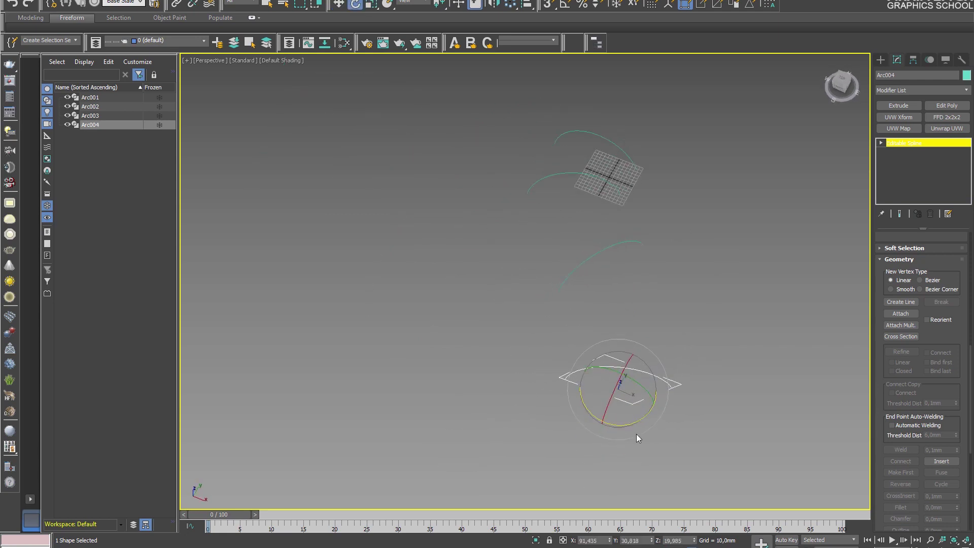
left_click_drag(637, 424, 641, 415, "shift")
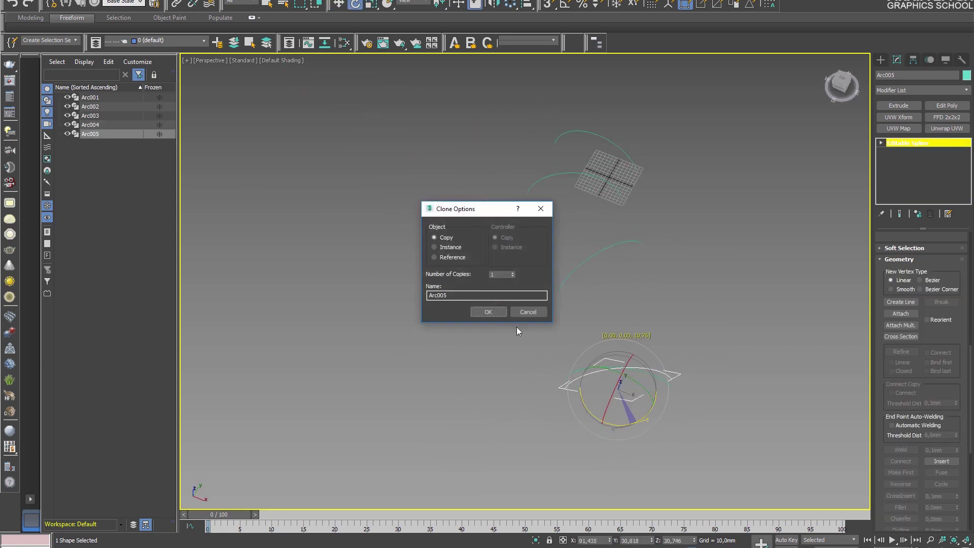
left_click(488, 312)
key("w")
left_click_drag(637, 381, 640, 456)
middle_click_drag(640, 456, 690, 370, "alt")
- Attach the other four arcs to the fifth arc so that all five form one spline object
key("1")
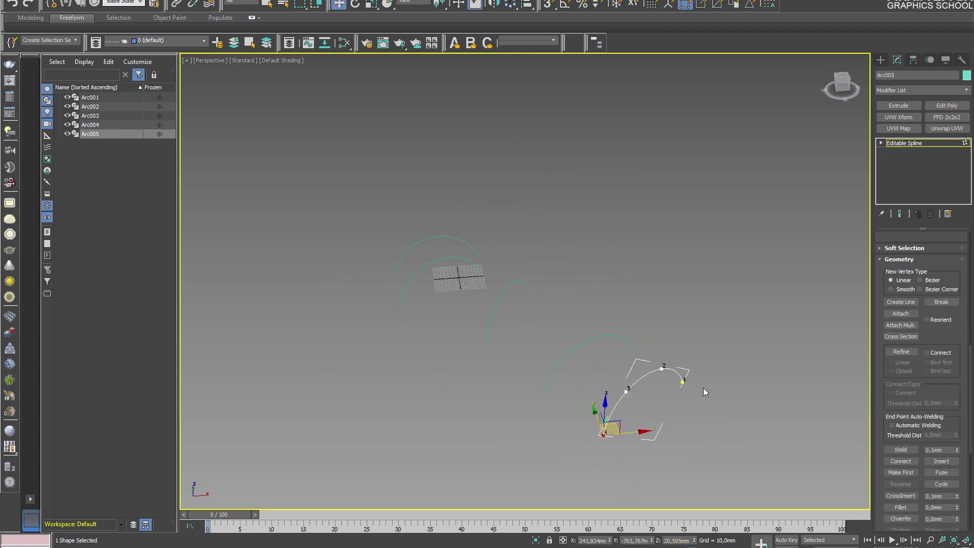
right_click(702, 388)
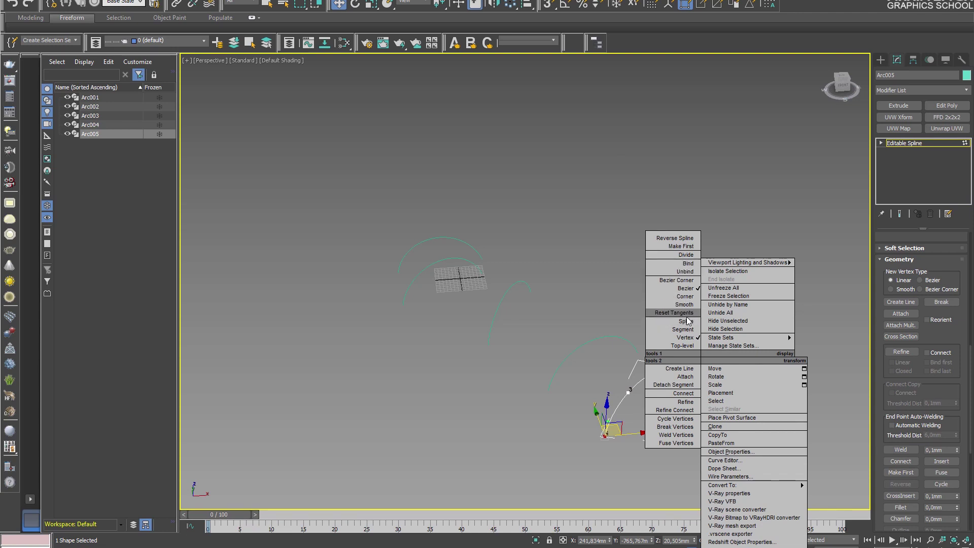
left_click(614, 312)
right_click(673, 361)
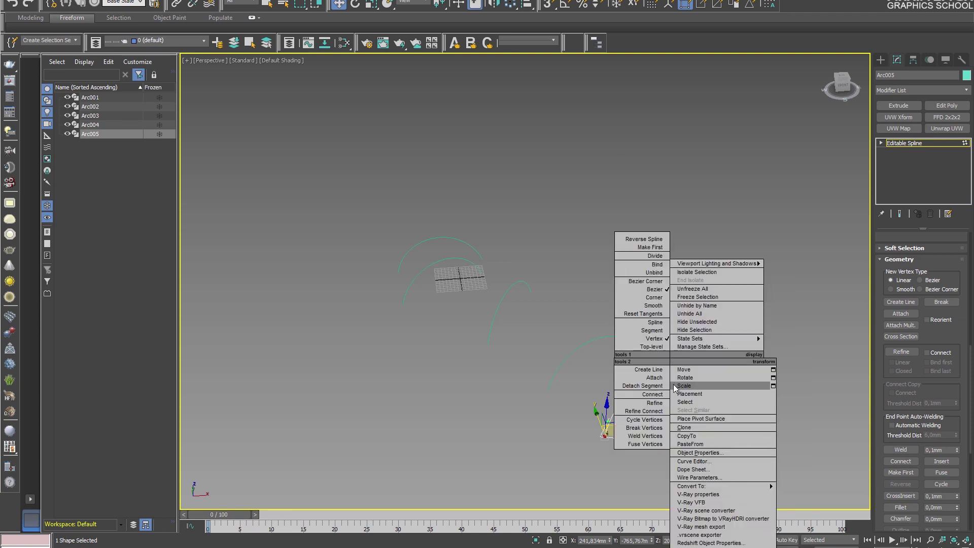
right_click(658, 381)
left_click(596, 338)
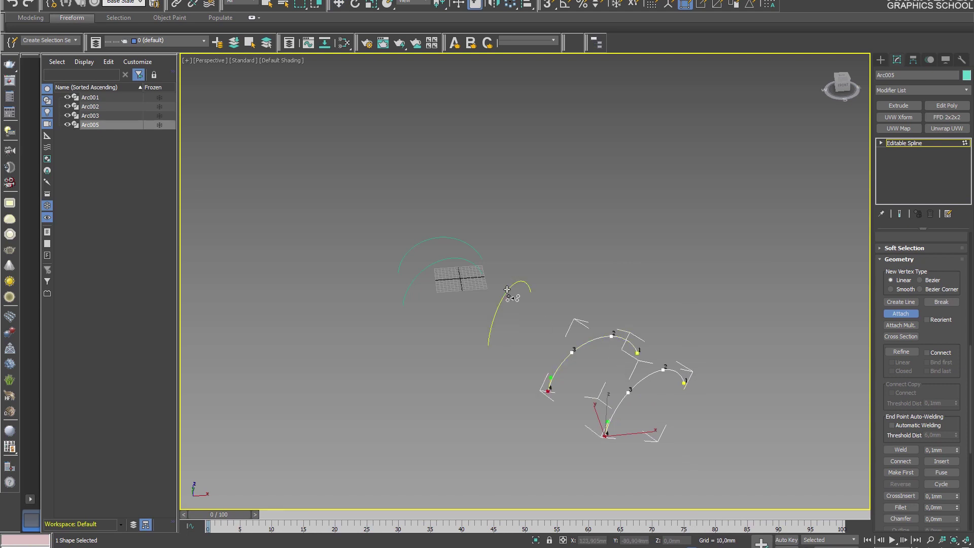
left_click(509, 294)
left_click(448, 259)
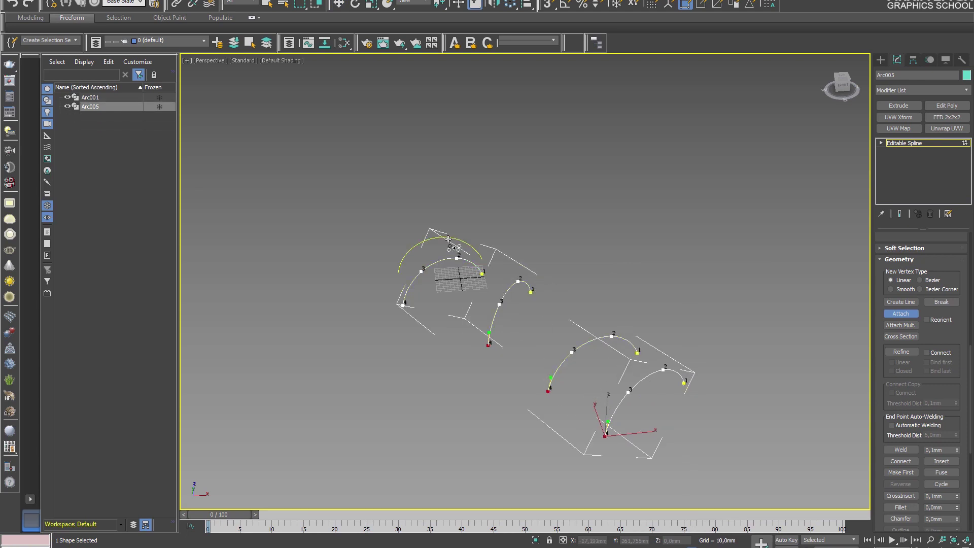
left_click(455, 239)
right_click(544, 252)
- Reshape the first two arcs by raising the second arc's vertex 2 and moving the first arc's vertex 4 outward and vertex 3 down
middle_click_drag(472, 291, 525, 292)
scroll(525, 293, "up", 3)
key("1")
key("1")
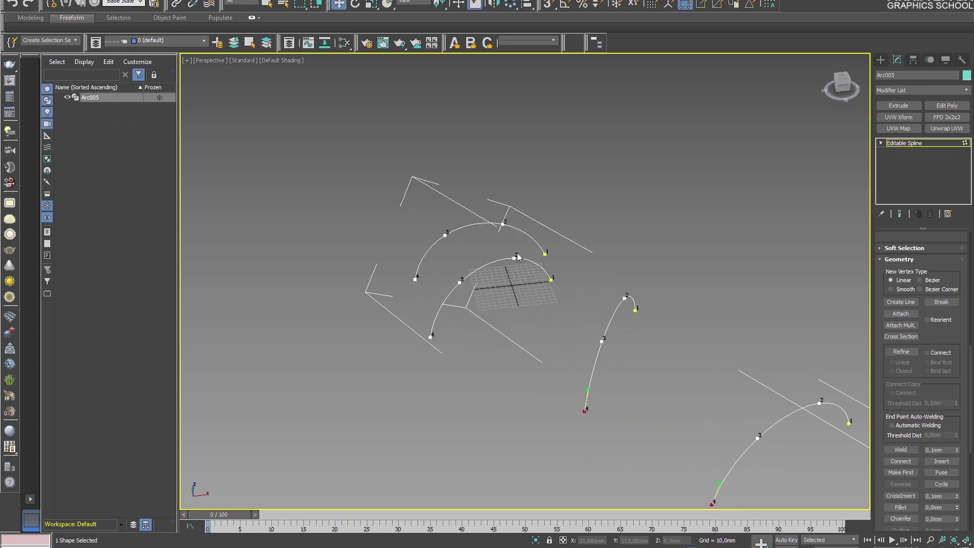
left_click_drag(516, 231, 541, 158)
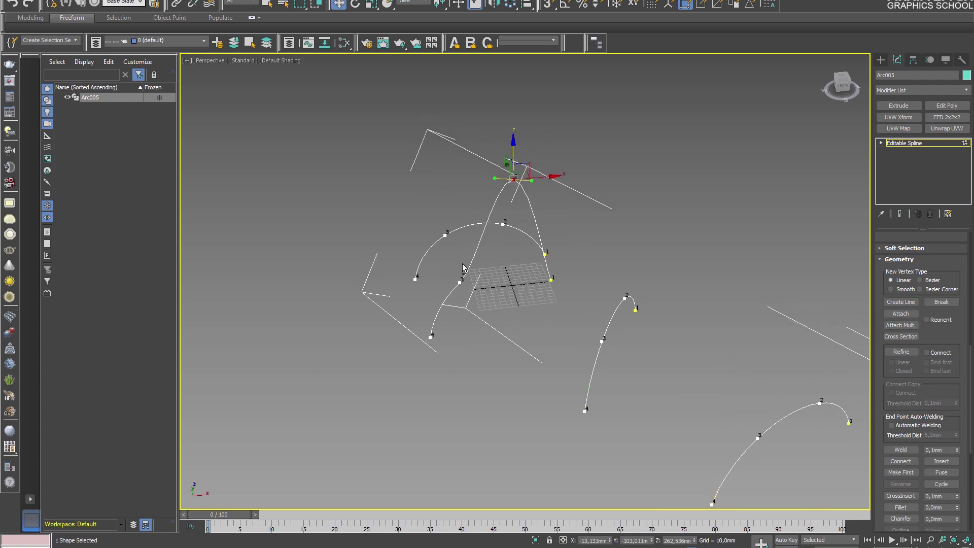
middle_click_drag(463, 267, 474, 275, "alt")
left_click(408, 282)
left_click_drag(432, 283, 357, 297)
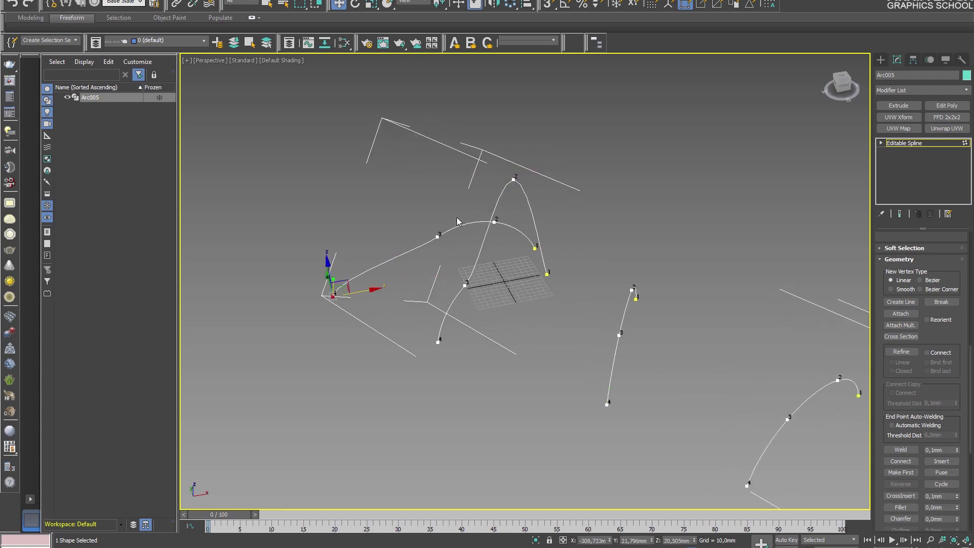
left_click(437, 236)
left_click_drag(440, 217, 441, 240)
- Stretch the third arc by moving its vertex 4 outward and rotating the tangents at vertex 3
middle_click_drag(644, 315, 656, 298, "alt")
left_click_drag(644, 270, 573, 345)
left_click_drag(599, 312, 537, 401)
middle_click_drag(620, 373, 662, 386, "alt")
key("e")
left_click_drag(663, 240, 590, 219)
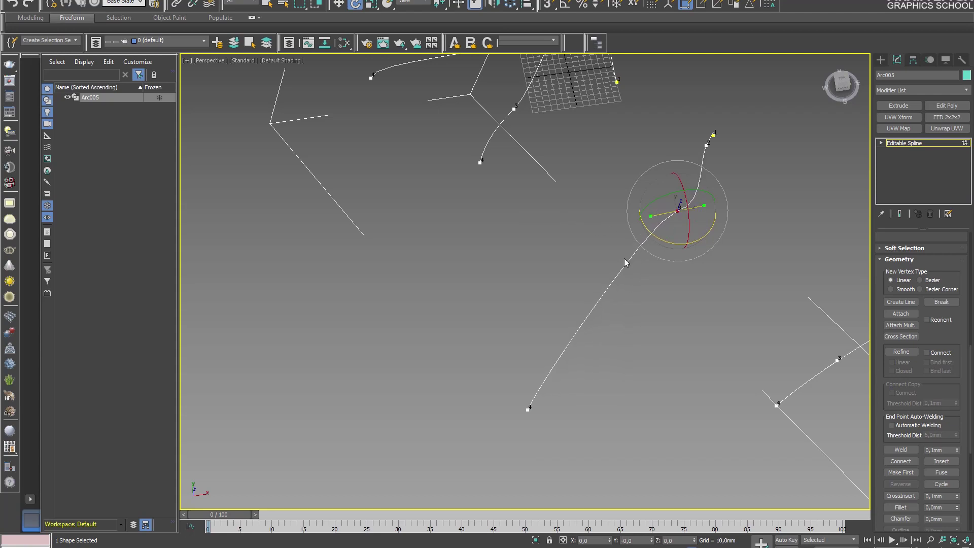
- Bend the fourth arc into a wavy profile and raise its vertex 4 slightly
middle_click_drag(625, 262, 542, 270, "alt")
left_click_drag(621, 236, 470, 380)
key("w")
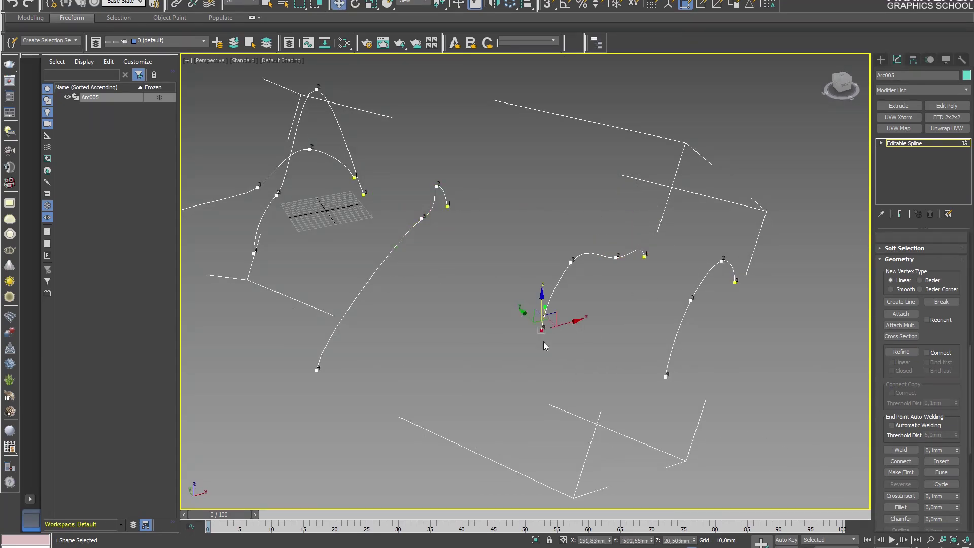
mouse_move(542, 303)
left_mouse_down()
mouse_move(544, 269)
mouse_move(546, 303)
left_mouse_up()
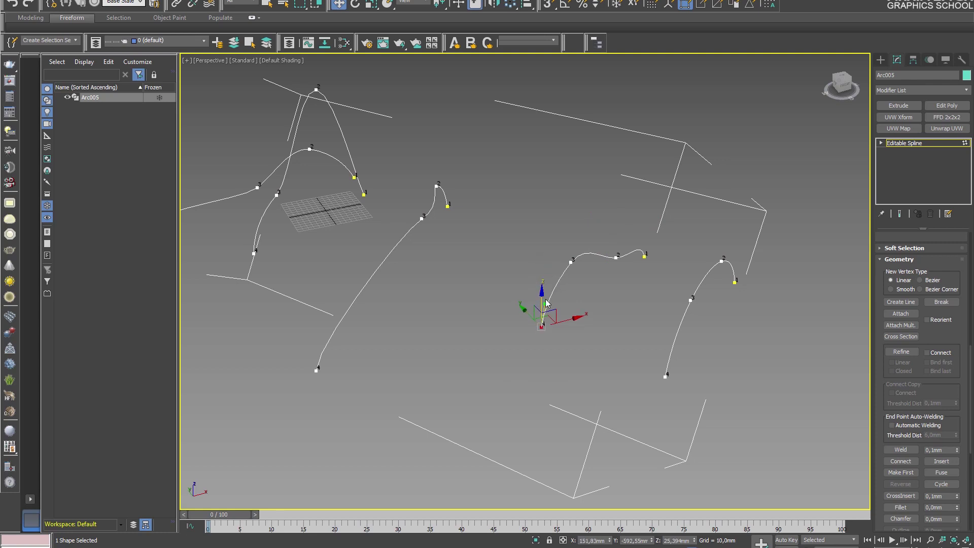
- Pull the tangents of the fifth arc's vertices 2 and 3 downward to form a dip, and leave vertex editing
middle_click_drag(827, 345, 751, 360, "alt")
middle_click_drag(688, 328, 691, 381, "alt")
left_click_drag(691, 383, 578, 346)
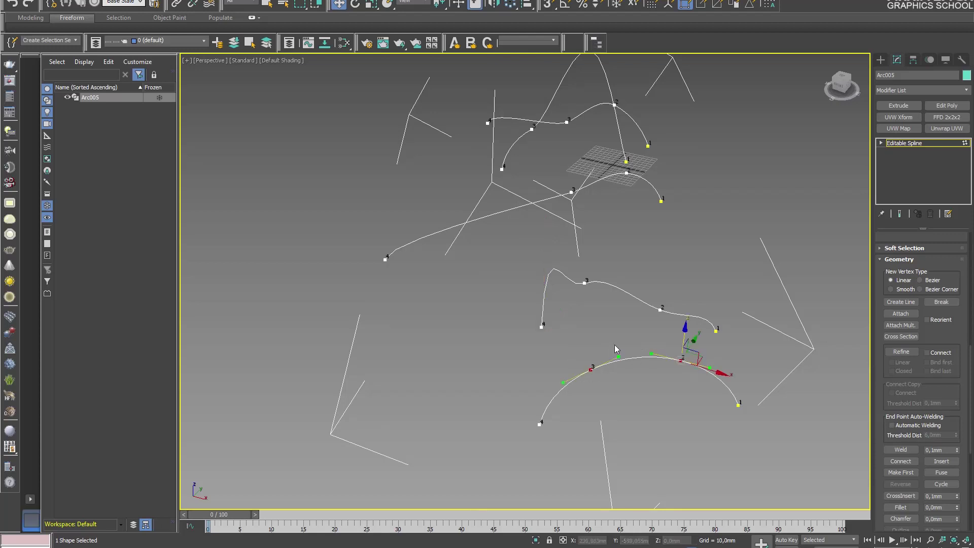
left_click_drag(684, 340, 656, 404)
left_click_drag(617, 367, 614, 401)
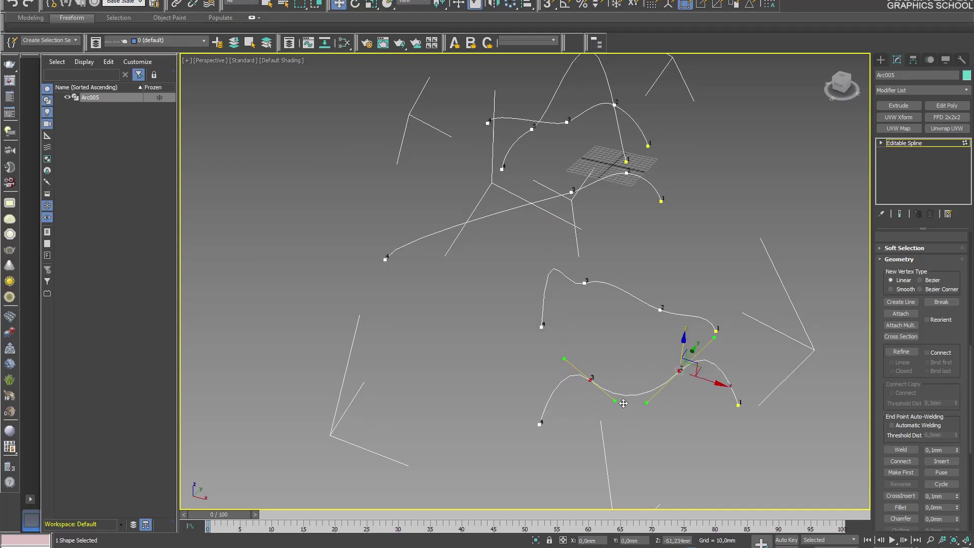
left_click(908, 144)
- Try connecting the five arcs in sequence with Cross Section, from the fifth to the first, and undo the connections
middle_click_drag(858, 162, 791, 284, "alt")
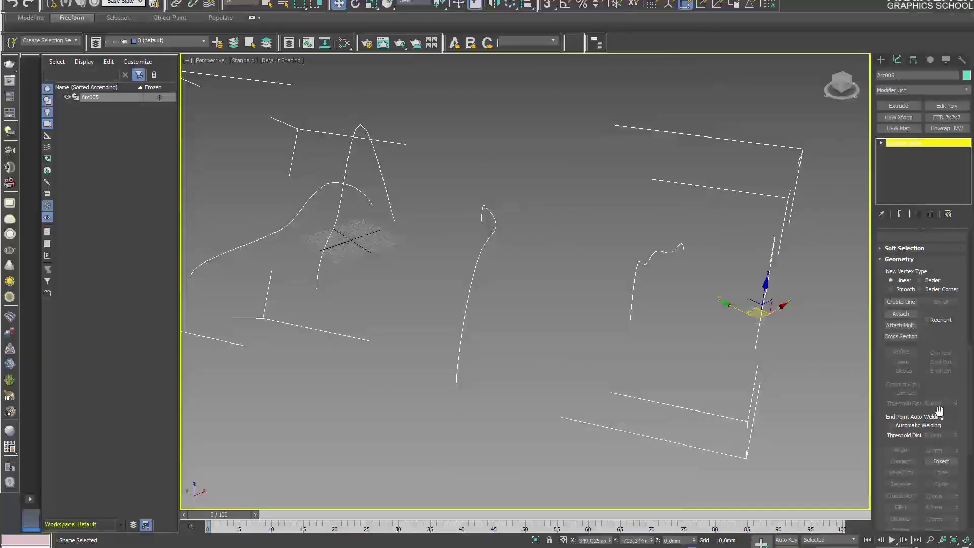
left_click(917, 338)
middle_click_drag(812, 324, 761, 333, "alt")
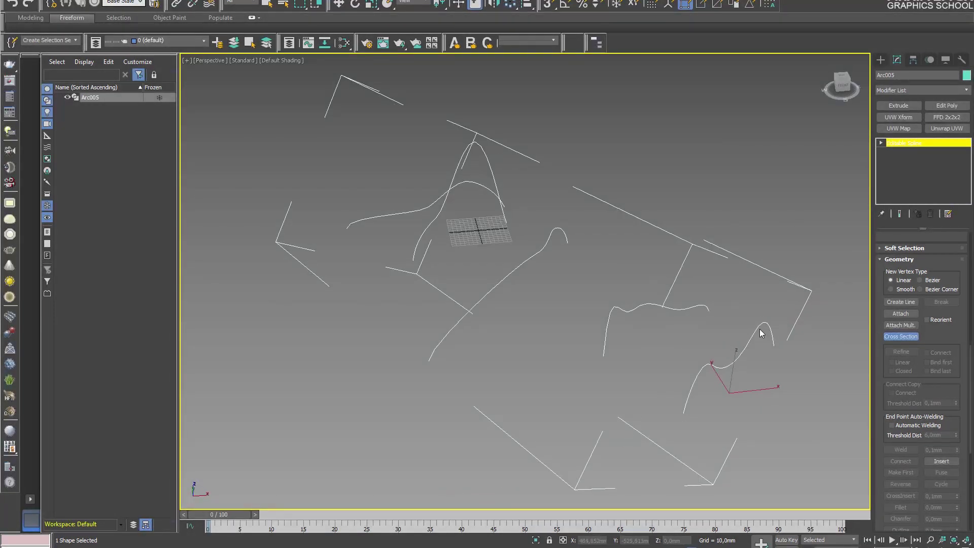
left_click(682, 309)
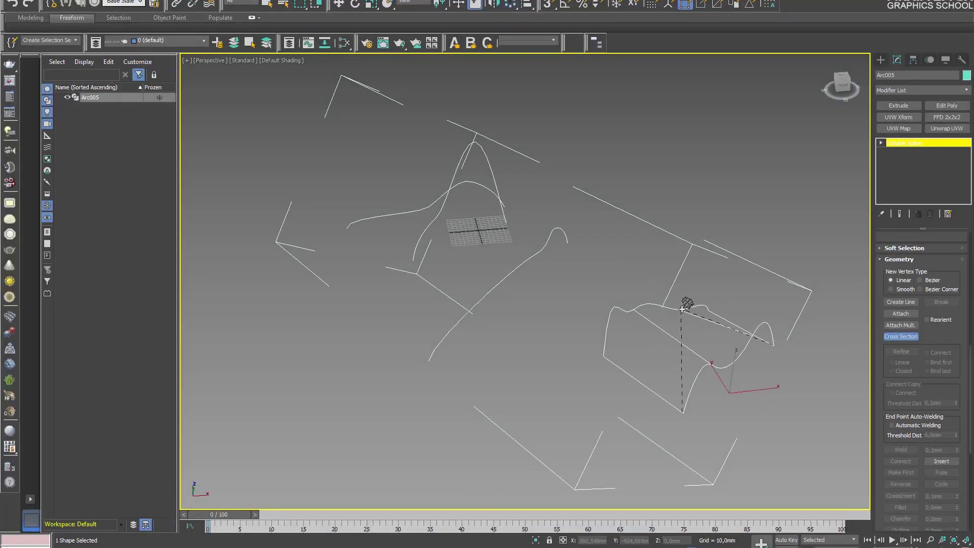
left_click(554, 228)
middle_click_drag(531, 284, 693, 321)
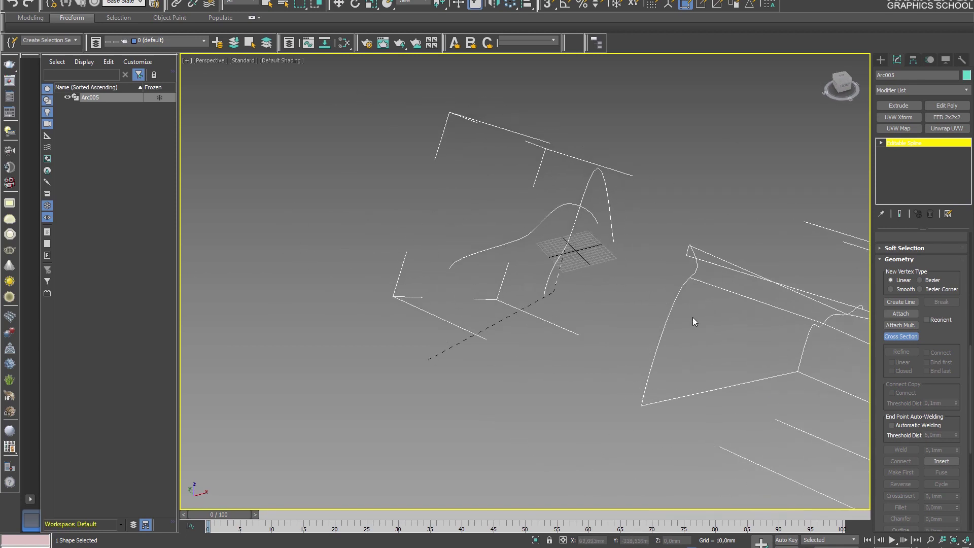
left_click(557, 205)
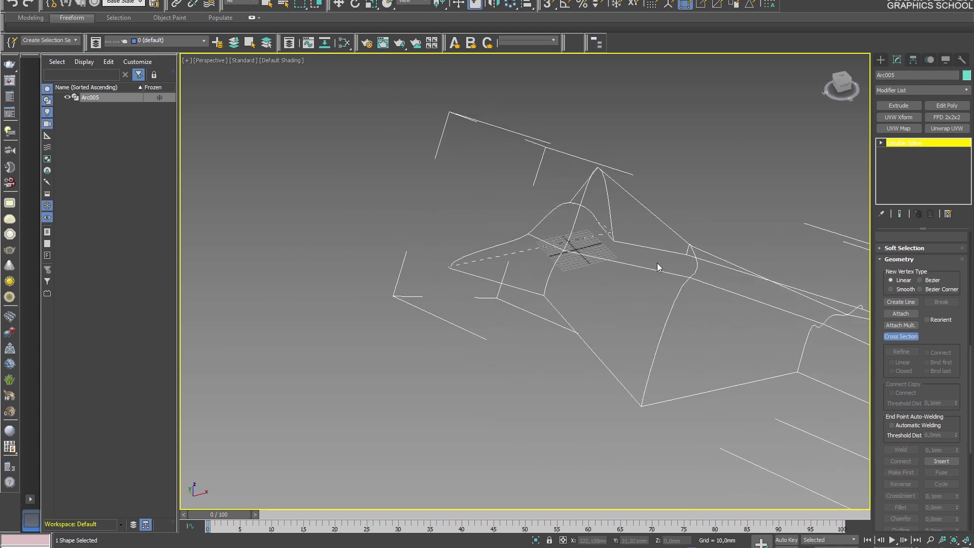
scroll(825, 325, "down", 5)
middle_click_drag(825, 325, 799, 320, "alt")
scroll(768, 346, "up", 5)
middle_click_drag(701, 351, 743, 387, "alt")
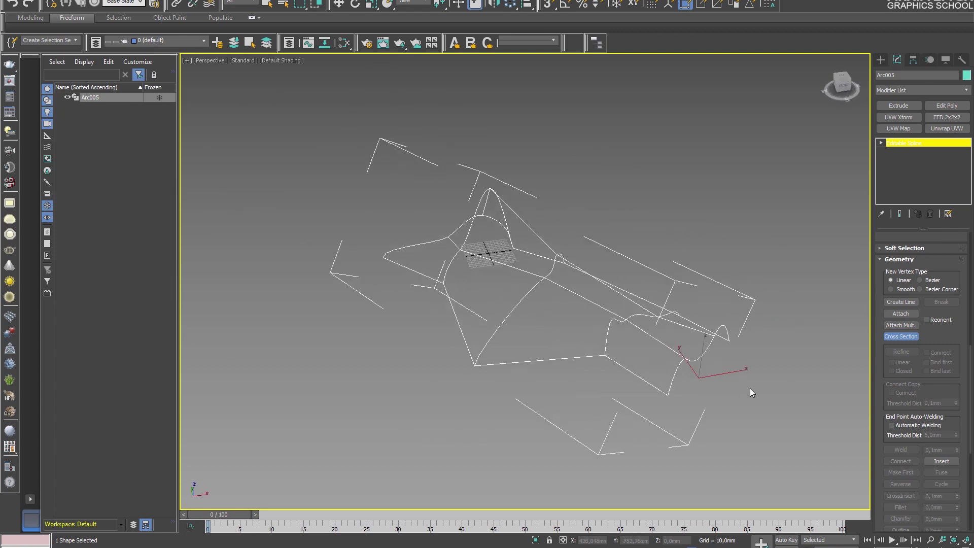
key("w")
scroll(771, 360, "down", 2)
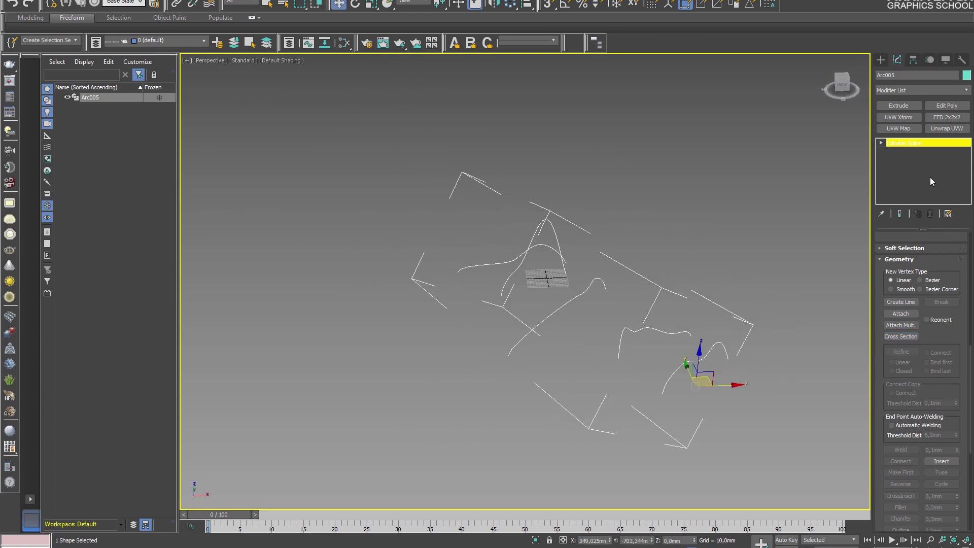
- At segment level, set Divide to 2 and try it on the fifth arc's middle segment
left_click(881, 144)
left_click(901, 161)
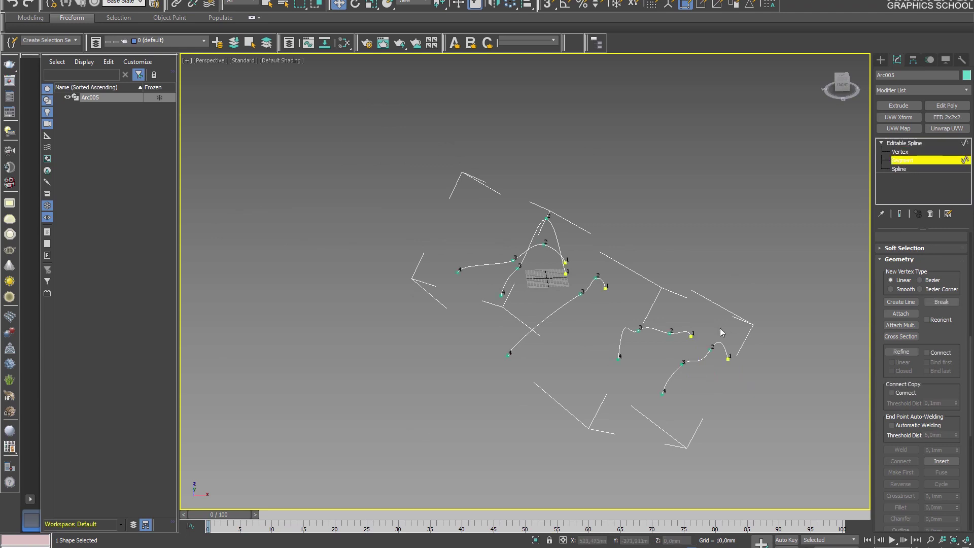
left_click(701, 360)
key("z")
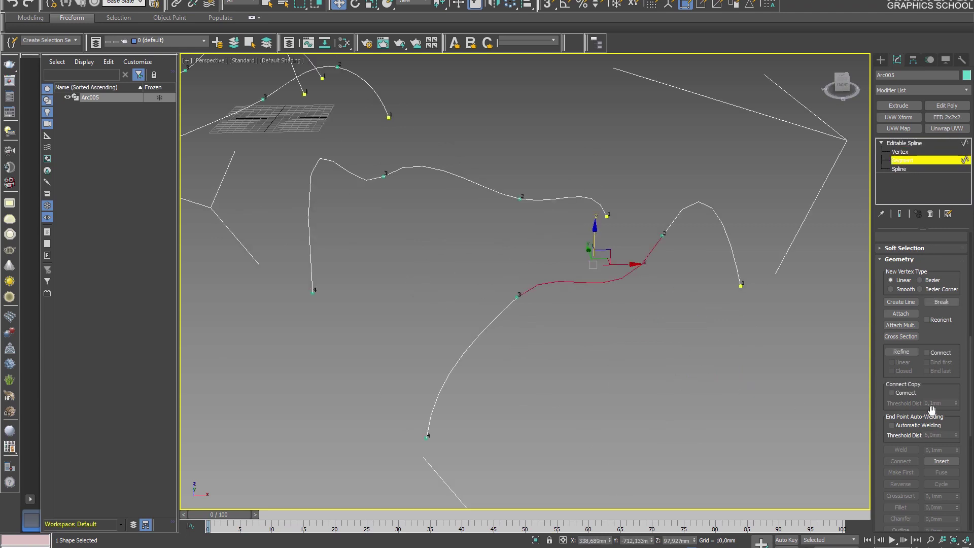
left_click_drag(931, 410, 943, 242)
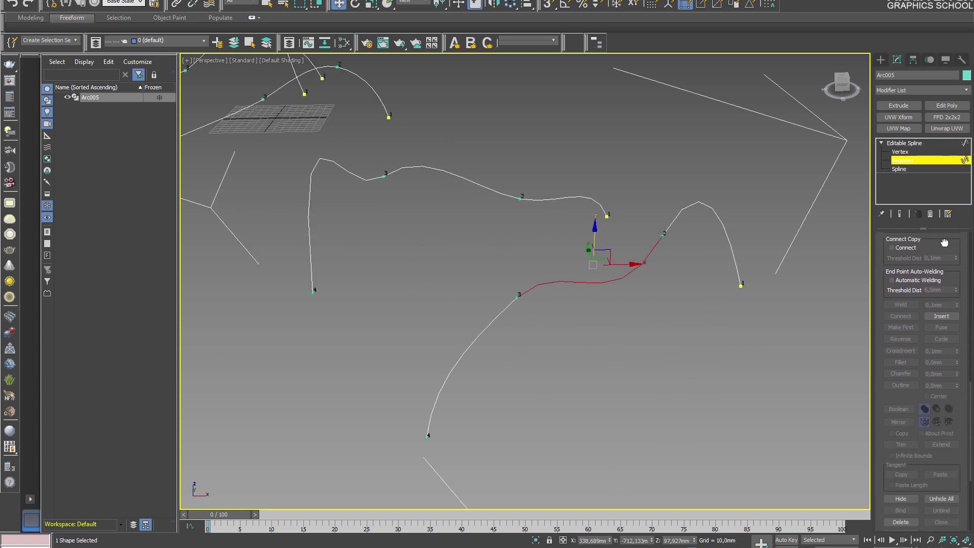
scroll(944, 354, "down", 3)
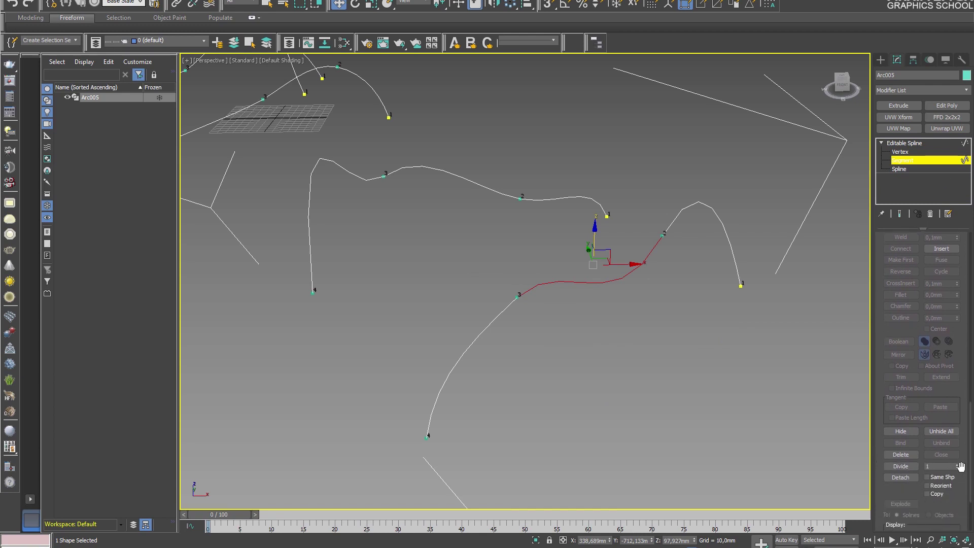
left_click(901, 466)
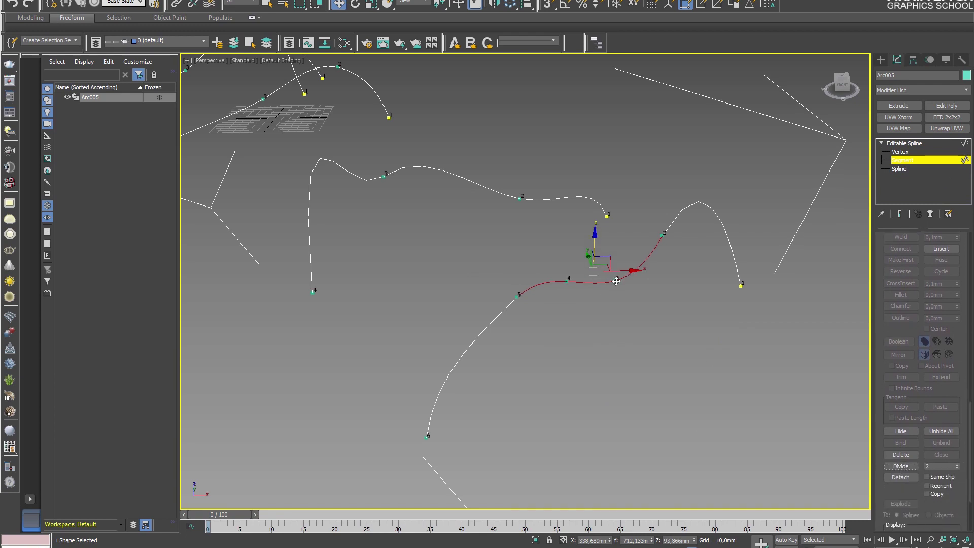
middle_click_drag(629, 294, 667, 326, "alt")
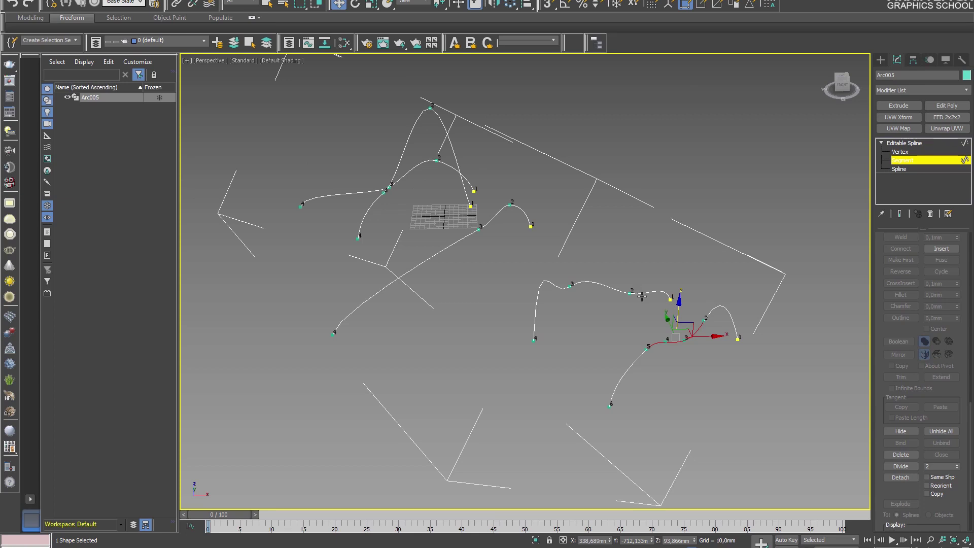
- Divide all segments of the five arcs using a Divide value of 2, and leave segment editing
key("ctrl+a")
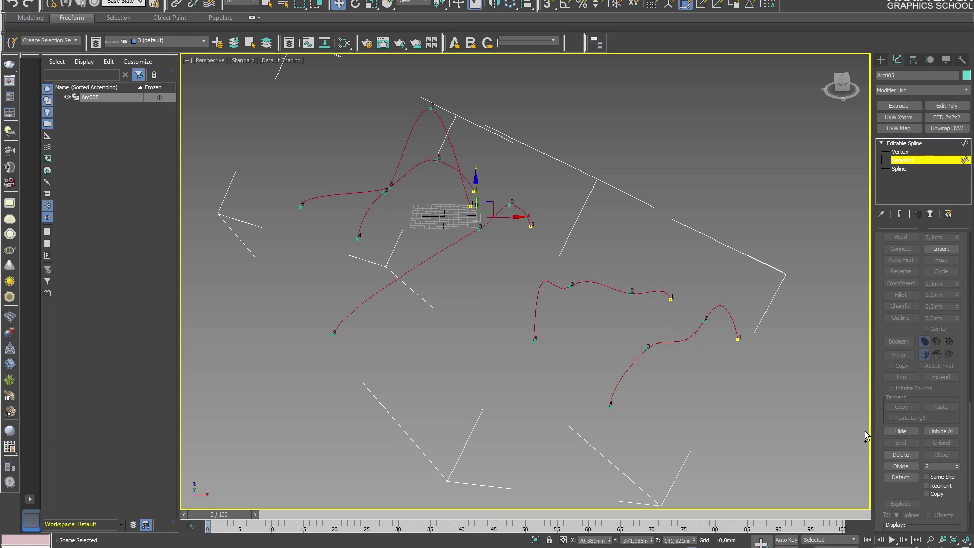
left_click(901, 466)
middle_click_drag(680, 360, 693, 362, "alt")
left_click(908, 160)
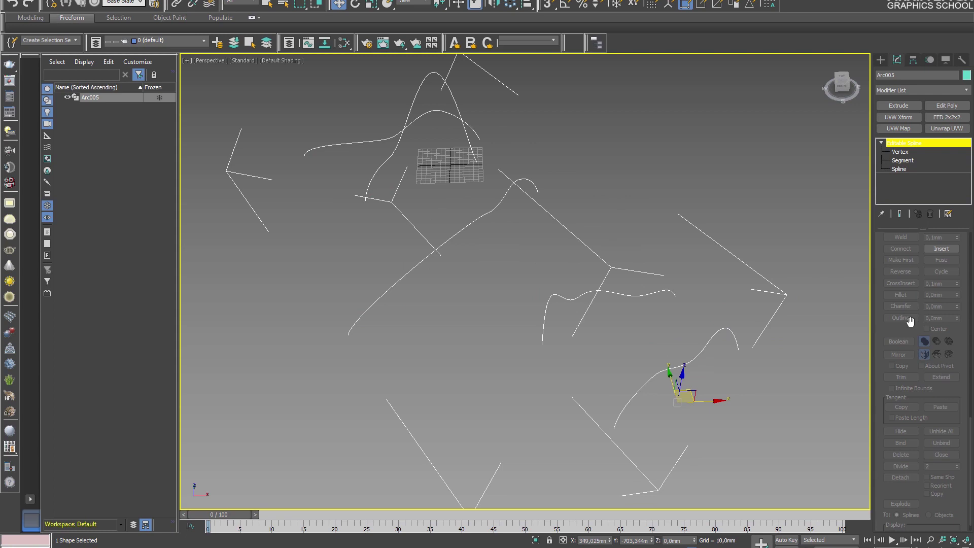
- At spline level, connect the five subdivided arcs in sequence with Cross Section, from the fifth to the first, and leave spline editing
left_click(900, 168)
scroll(906, 331, "up", 5)
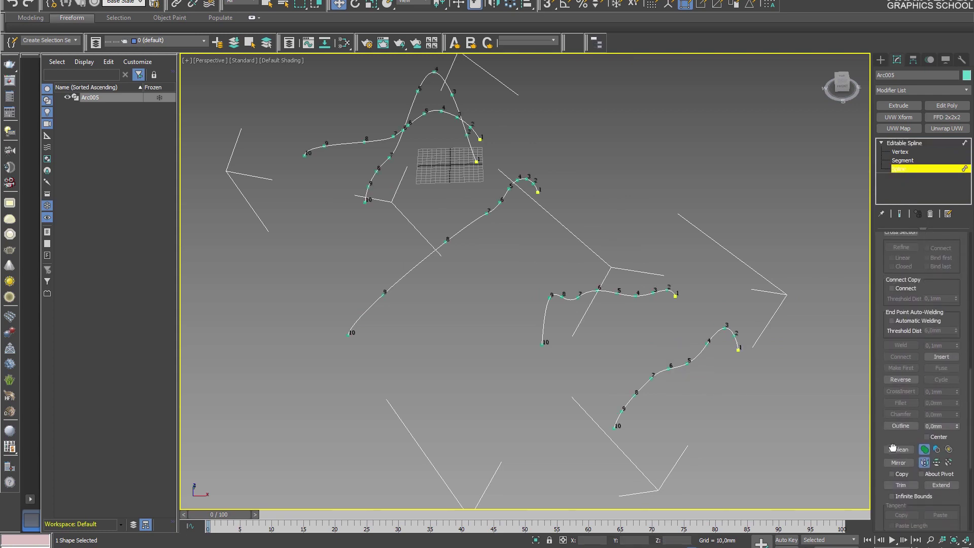
scroll(922, 279, "up", 3)
left_click(901, 311)
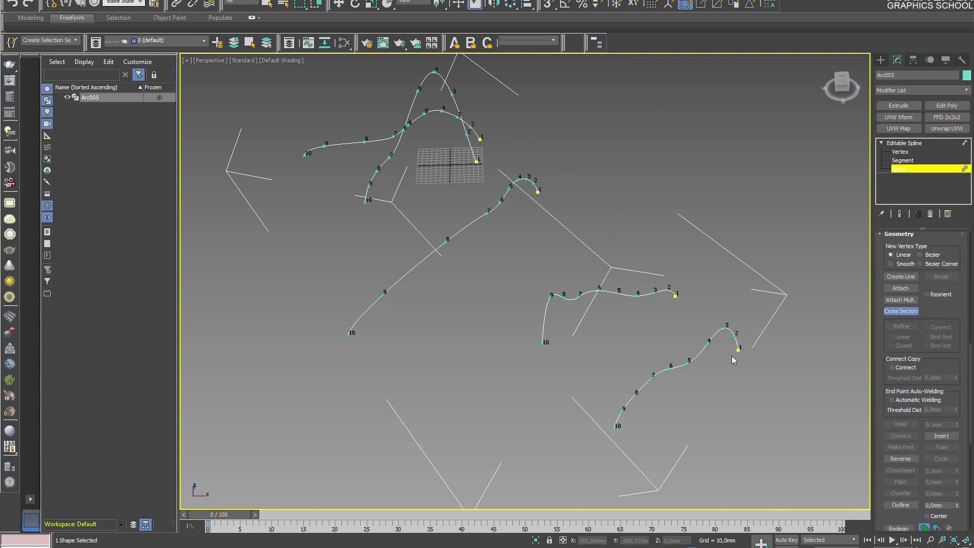
left_click(658, 298)
left_click(507, 189)
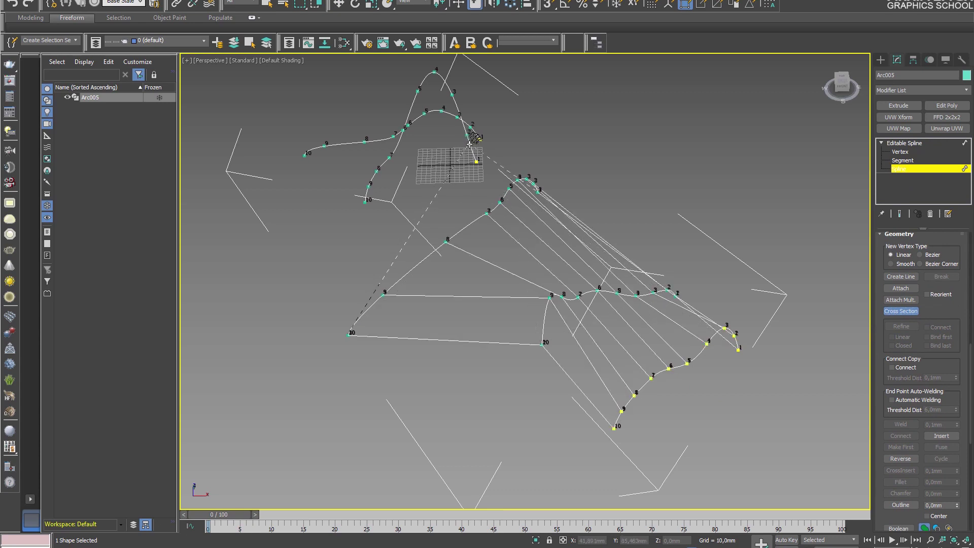
left_click(469, 144)
middle_click_drag(469, 144, 435, 204, "alt")
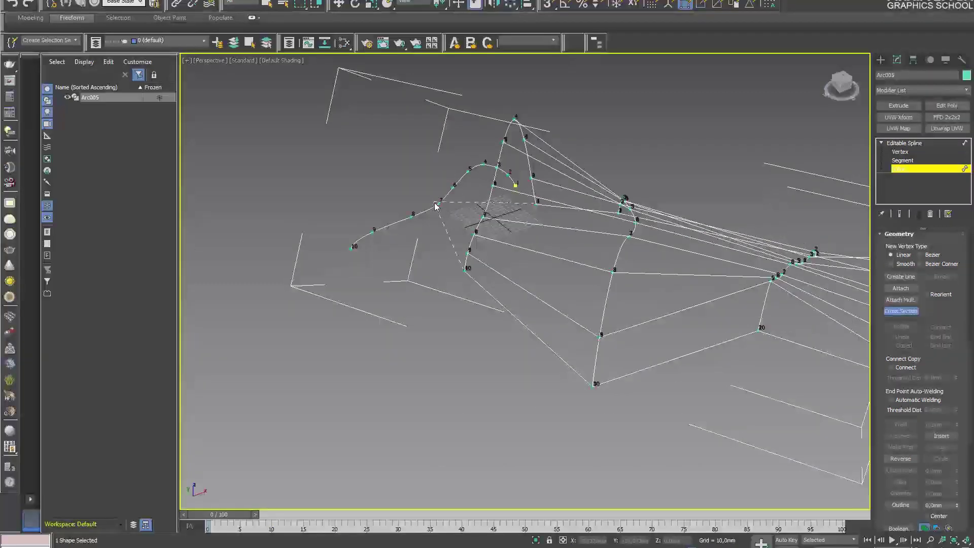
left_click(435, 206)
scroll(782, 308, "down", 2)
middle_click_drag(782, 308, 770, 288, "alt")
right_click(750, 198)
middle_click_drag(750, 197, 739, 216)
left_click(904, 143)
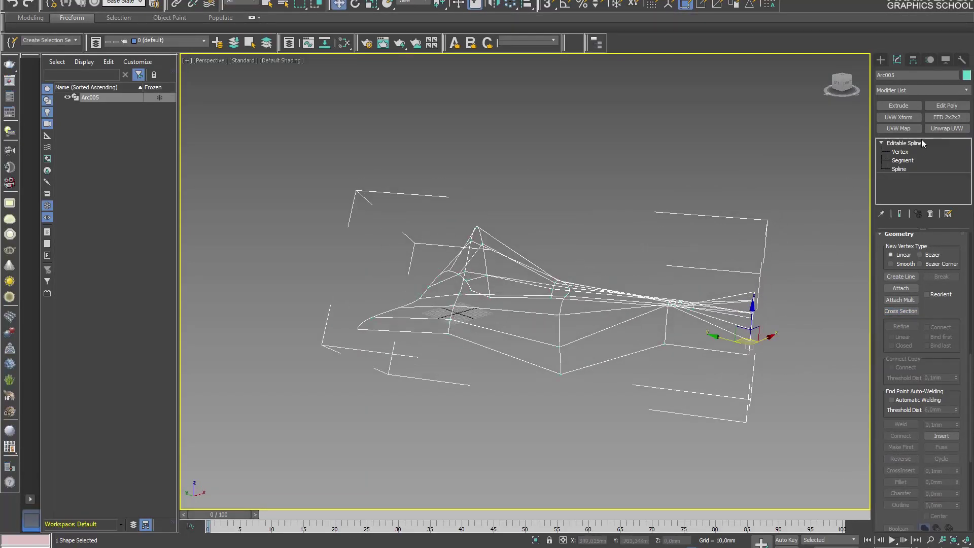
- Apply the Surface modifier to the spline cage
left_click(913, 89)
left_click(910, 80)
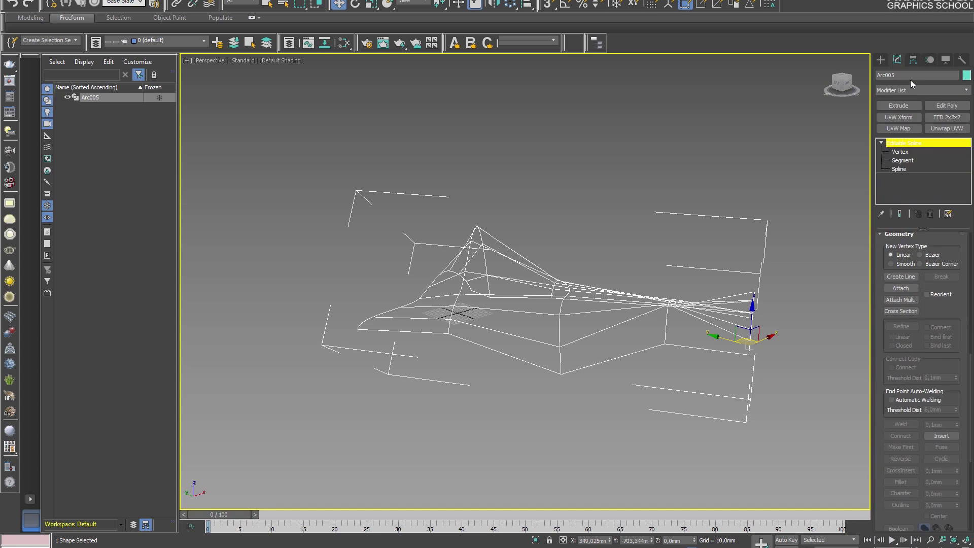
left_click(924, 89)
key("s")
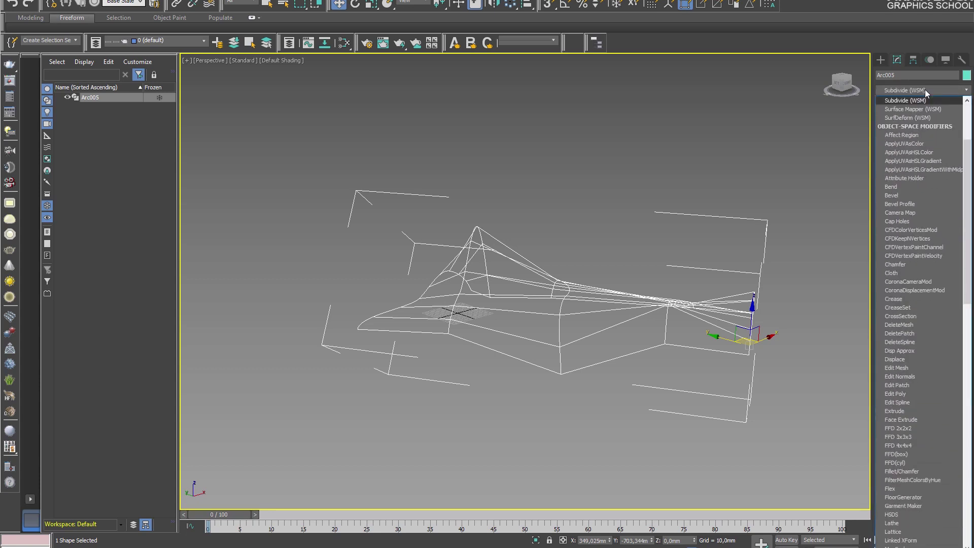
key("e")
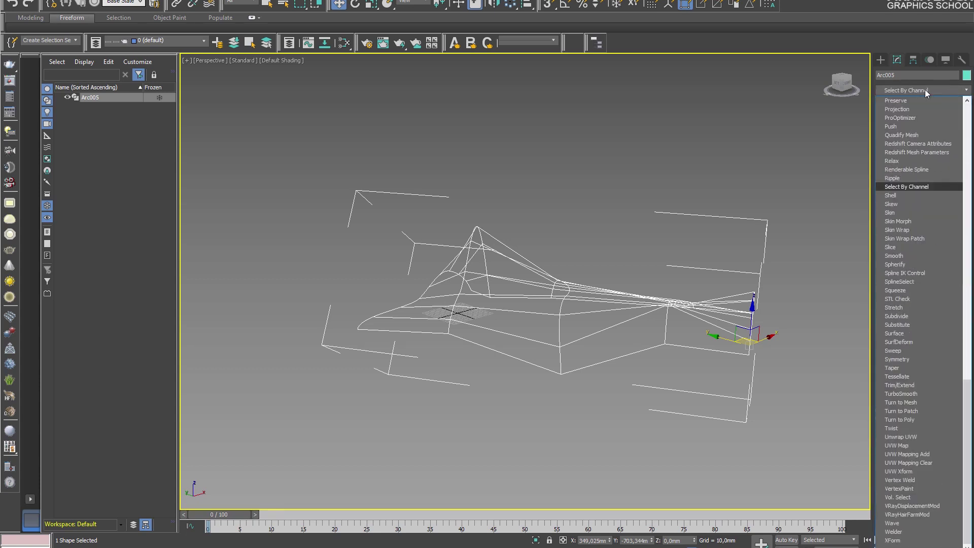
left_click(895, 334)
middle_click_drag(676, 298, 641, 272, "alt")
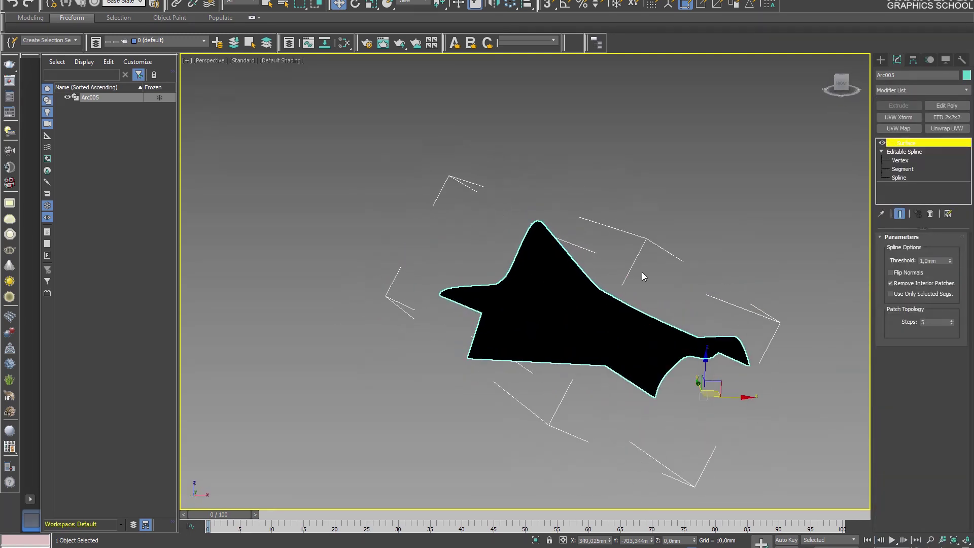
- Switch the perspective viewport's shading to Facets and inspect the surface from another angle
left_click(280, 59)
left_click(323, 83)
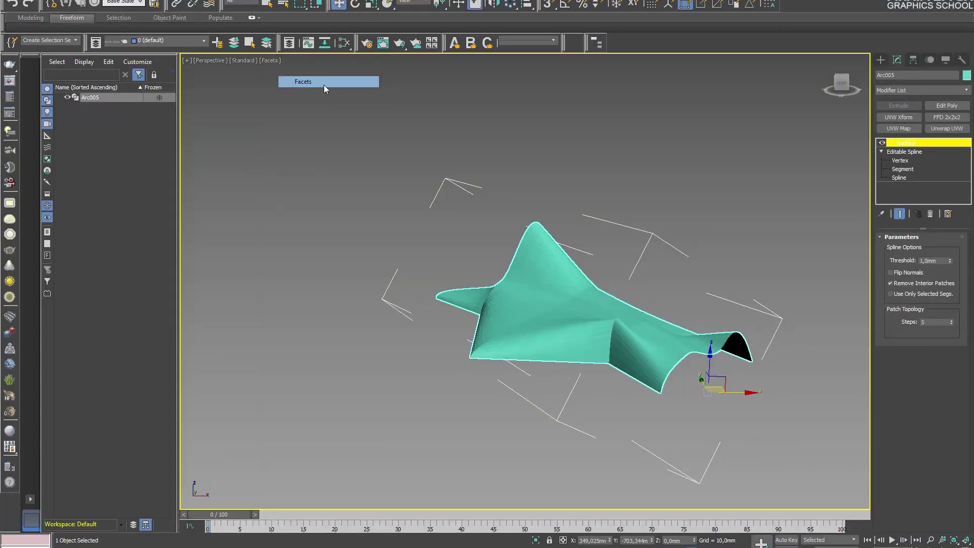
middle_click_drag(583, 249, 750, 318, "alt")
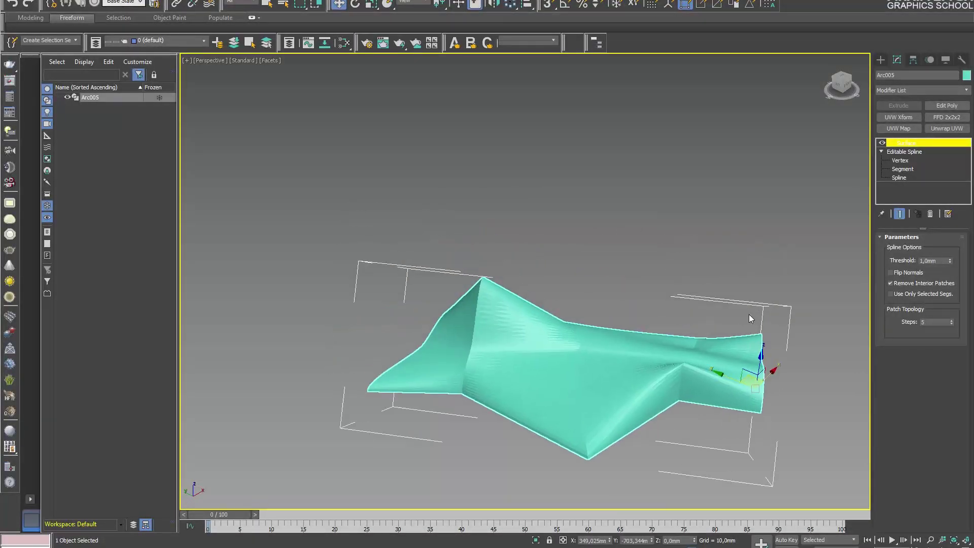
- Compare the surface's smoothness with patch topology Steps at 0 and at 10
left_click_drag(953, 319, 952, 323)
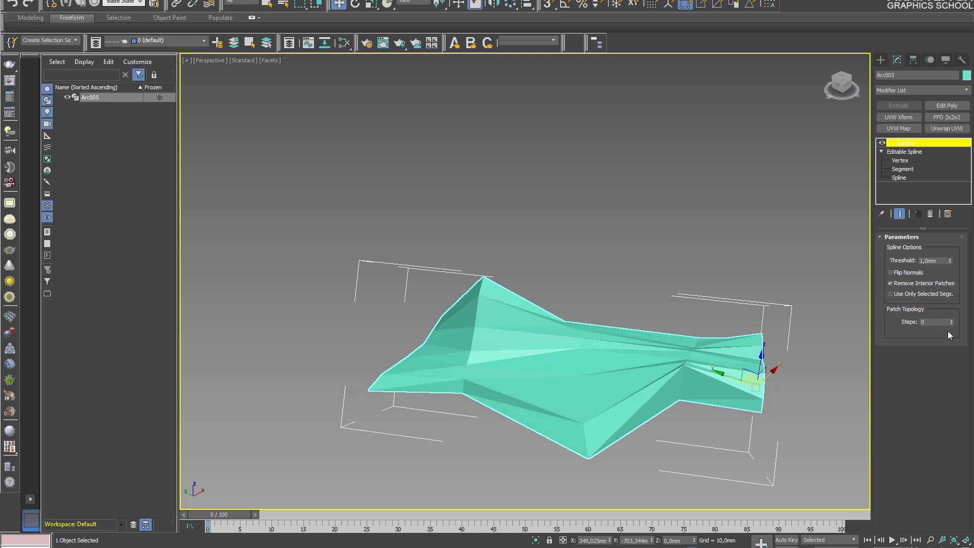
middle_click_drag(634, 351, 588, 385, "alt")
scroll(593, 388, "up", 3)
left_click_drag(952, 323, 953, 315)
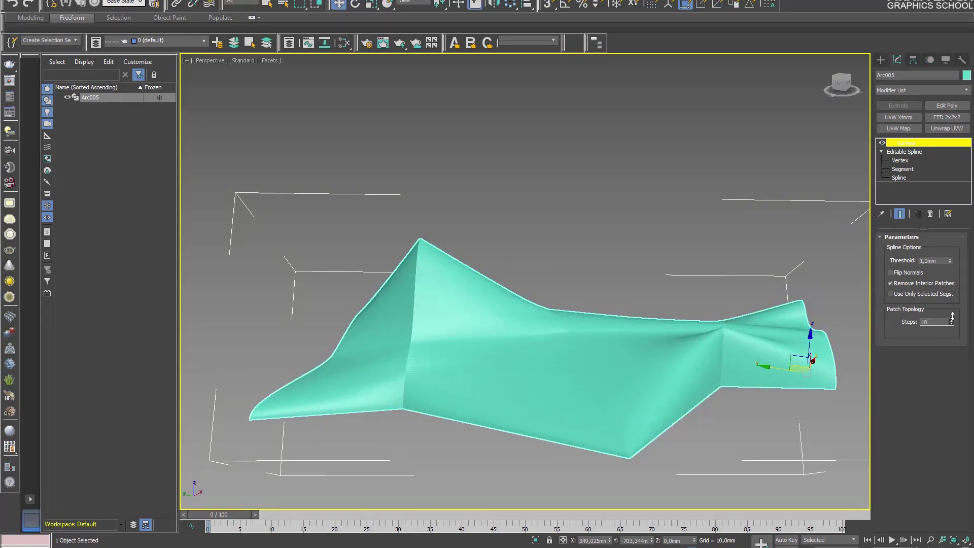
- Display edged faces on the surface and set its patch topology Steps to 5
key("F4")
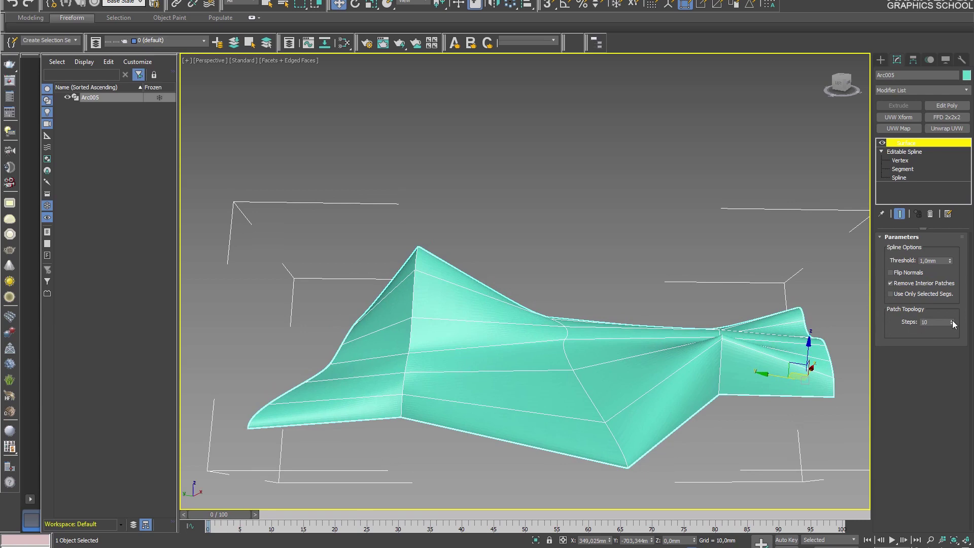
left_click_drag(952, 324, 954, 322)
middle_click_drag(759, 326, 378, 345, "alt")
middle_click_drag(742, 215, 704, 223, "alt")
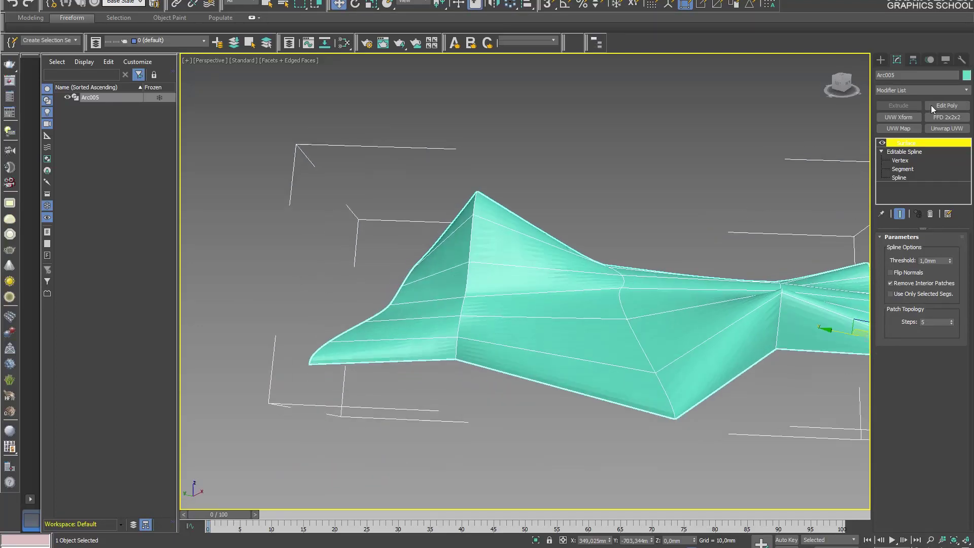
- Apply TurboSmooth with 2 iterations above the Surface modifier and hide the edged faces
type("tu")
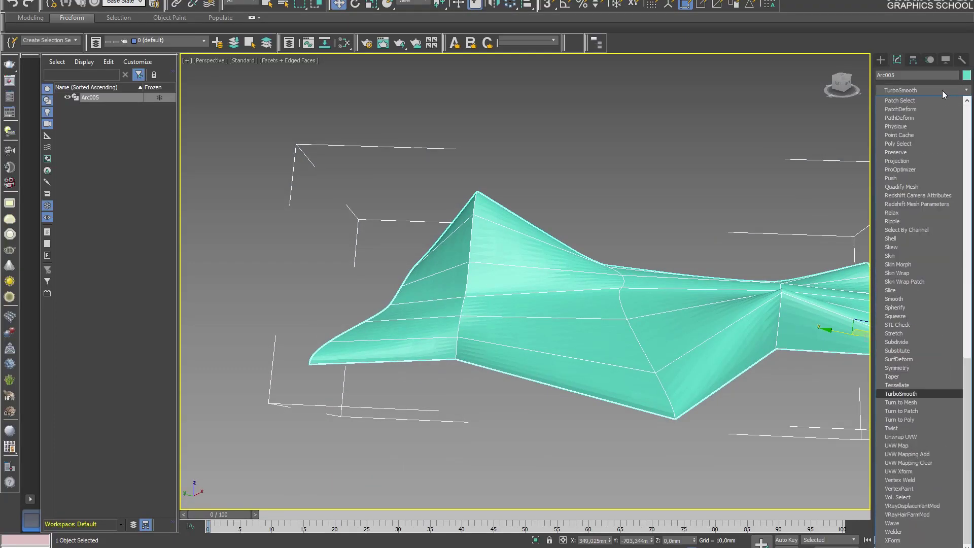
key("Return")
middle_click_drag(613, 254, 573, 218, "alt")
key("F4")
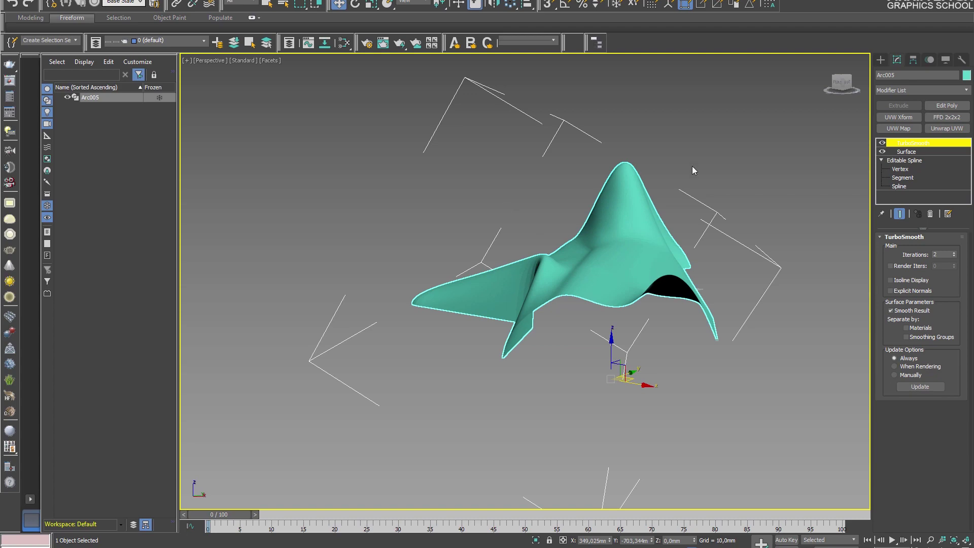
- Convert the smoothed surface to an Editable Poly and inspect its mesh with edged faces displayed
middle_click_drag(692, 165, 626, 191, "alt")
right_click(624, 190)
left_click(765, 327)
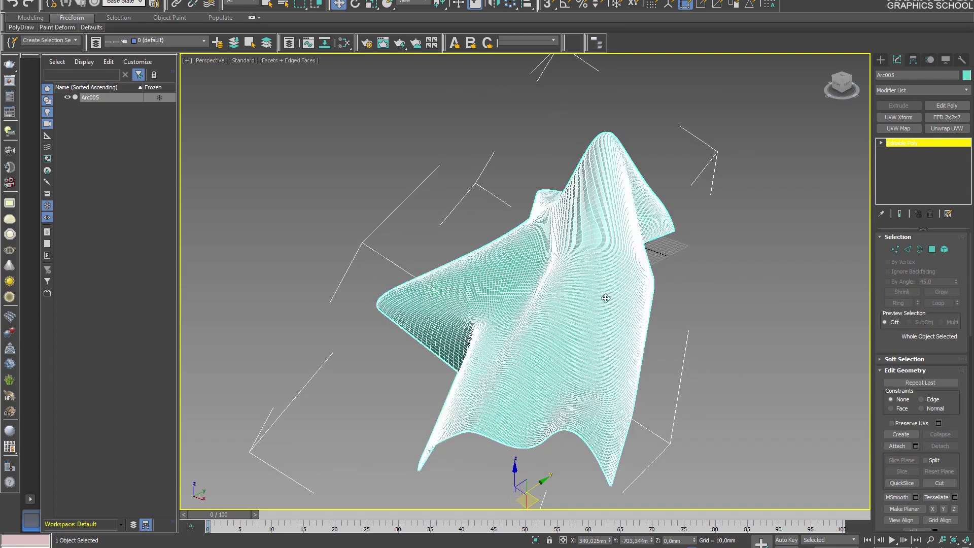
scroll(581, 314, "up", 5)
scroll(580, 315, "down", 3)
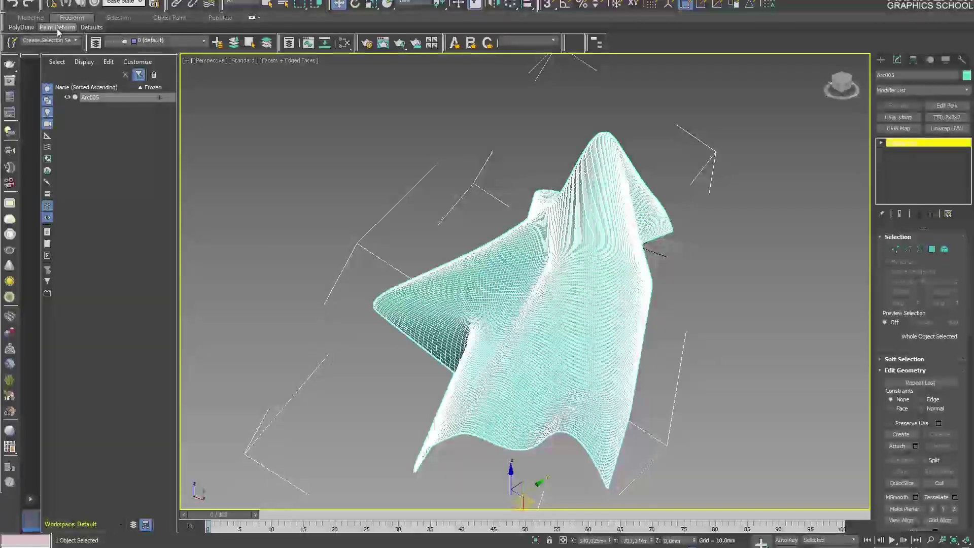
- Use the procedural Topology generator to apply an irregular tiled pattern of mixed rectangles to the whole Editable Poly mesh
left_click(30, 18)
mouse_move(39, 29)
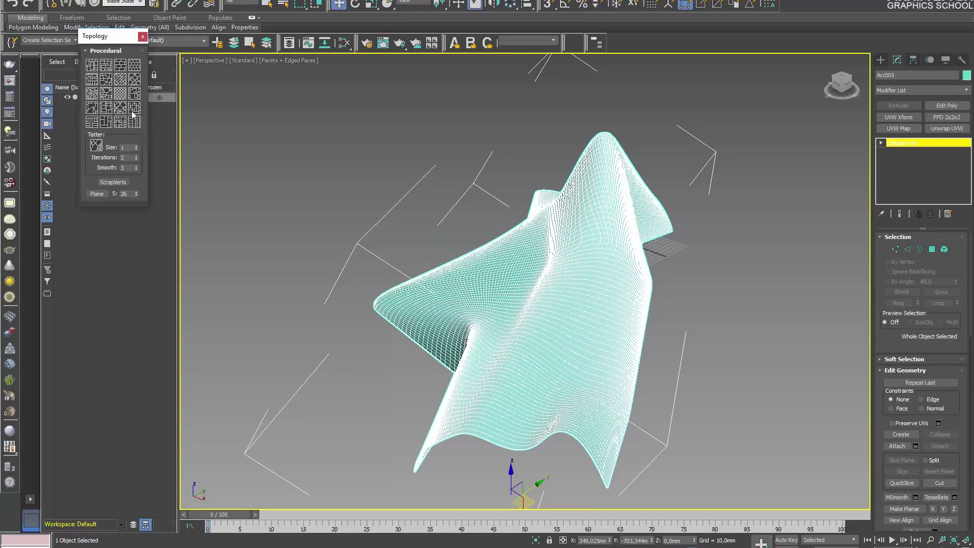
left_click(133, 115)
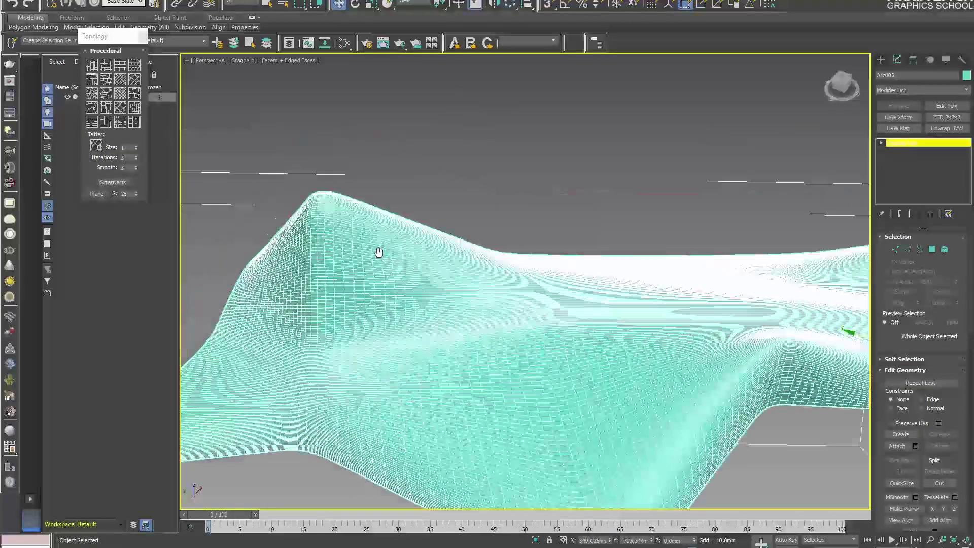
left_click(106, 65)
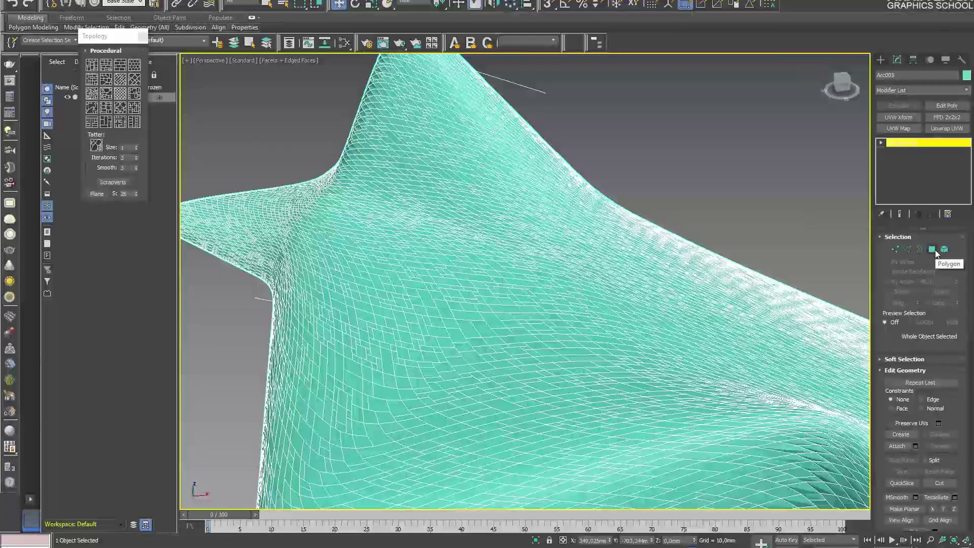
- Inset all of the mesh's polygons individually, using the By Polygon mode, with an amount of 1.0 mm
left_click(932, 249)
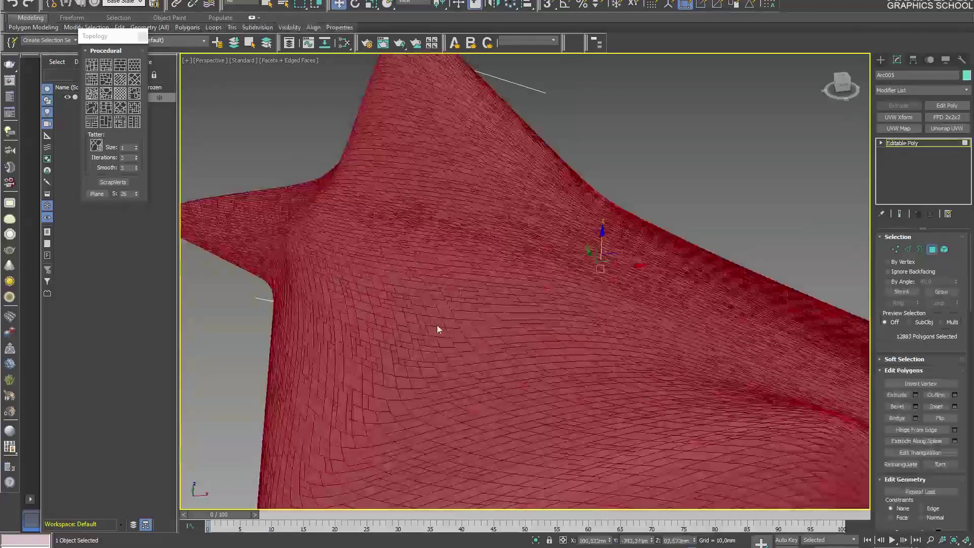
right_click(470, 286)
left_click(431, 338)
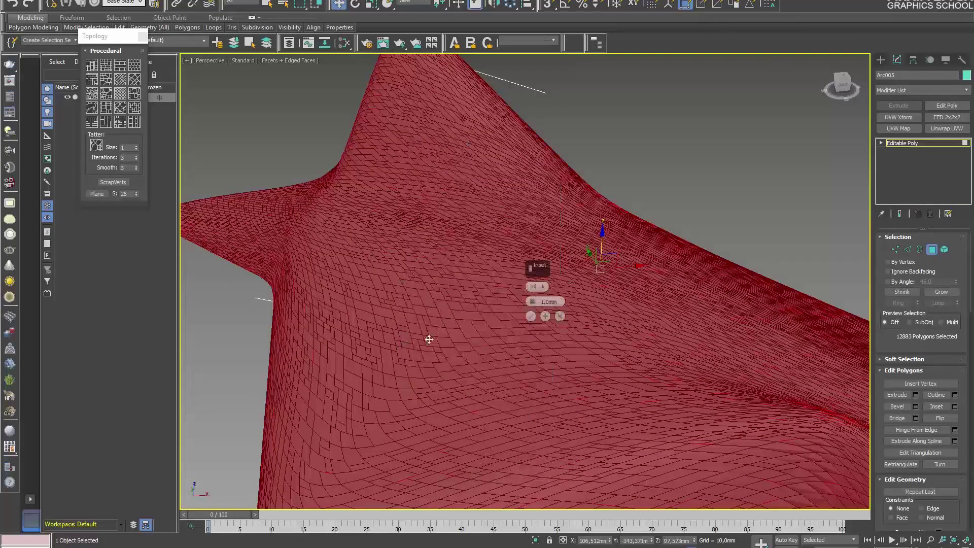
left_click(533, 288)
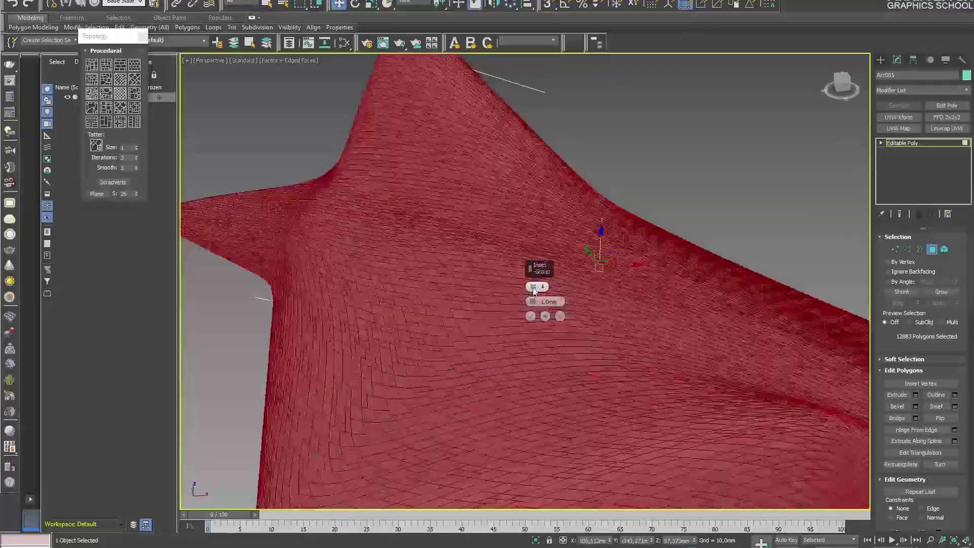
scroll(515, 306, "up", 4)
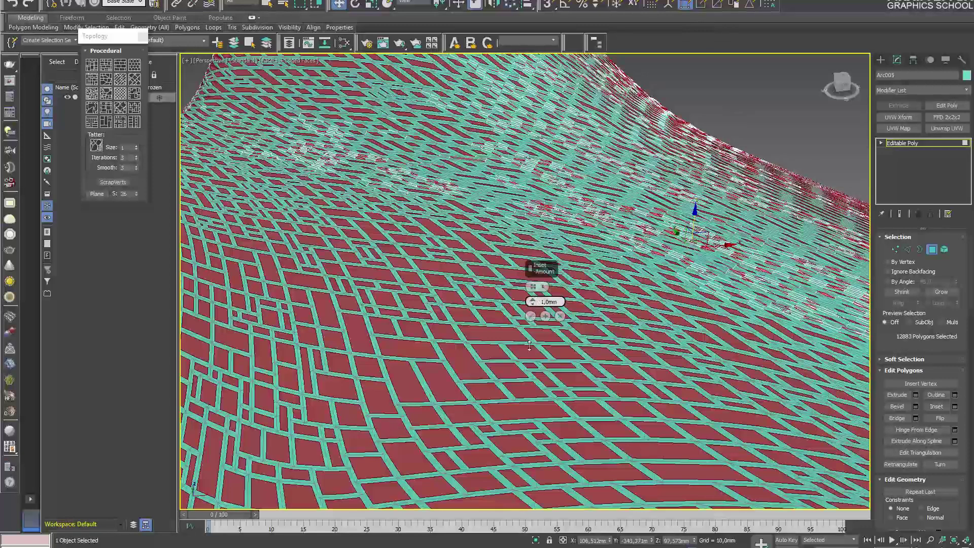
scroll(599, 273, "down", 5)
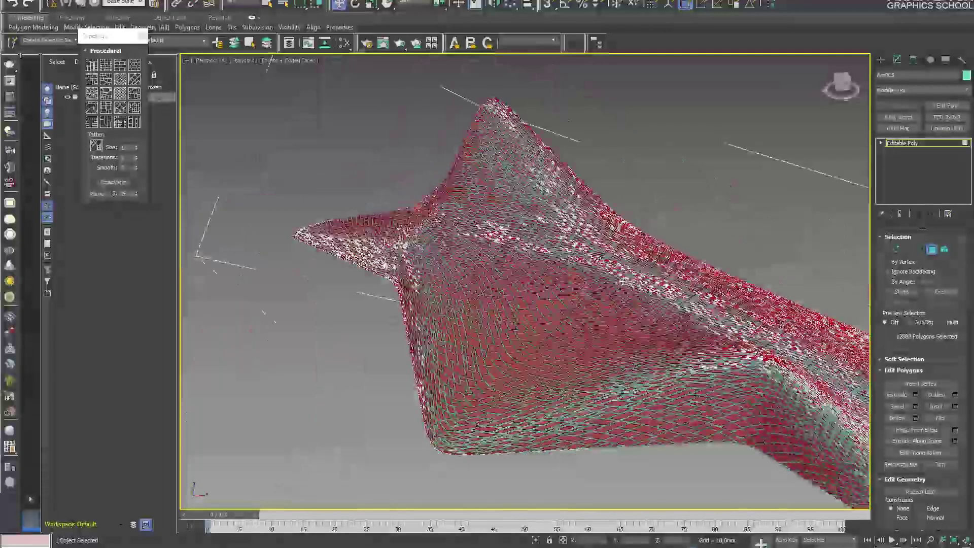
- Delete the inset polygons to leave a perforated lattice, hide the edged faces and inspect the openings along the surface
left_click(739, 224)
middle_click_drag(740, 224, 608, 205)
scroll(675, 248, "up", 4)
key("F4")
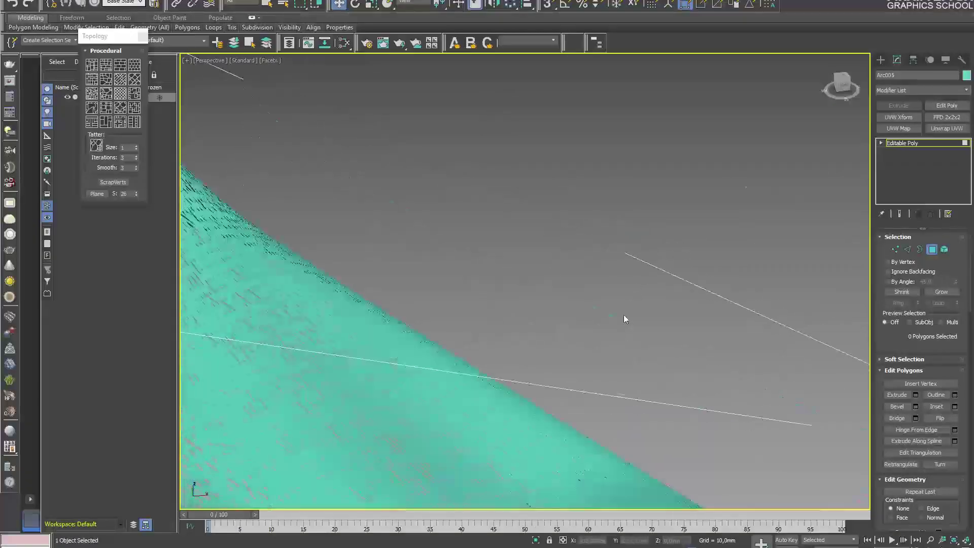
scroll(622, 315, "down", 5)
scroll(637, 285, "up", 4)
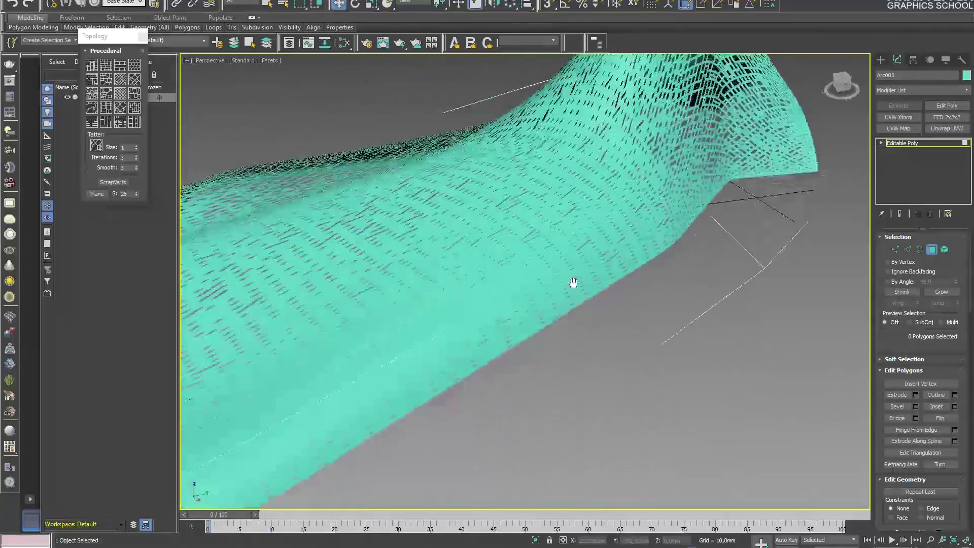